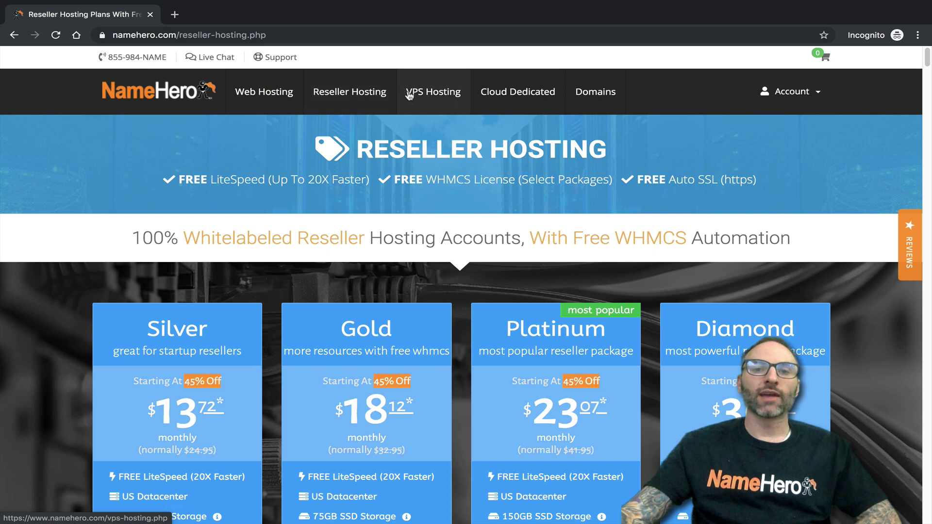
- Browse the VPS Hosting Hero 2GB to Hero 8GB plan cards, then go to Cloud Dedicated
scroll(386, 157, down, 4)
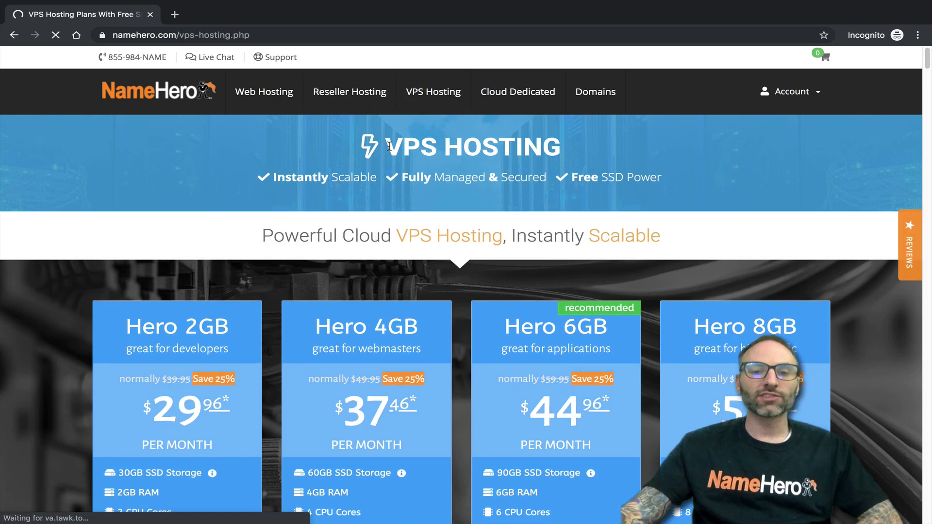
scroll(383, 126, up, 5)
scroll(360, 115, down, 2)
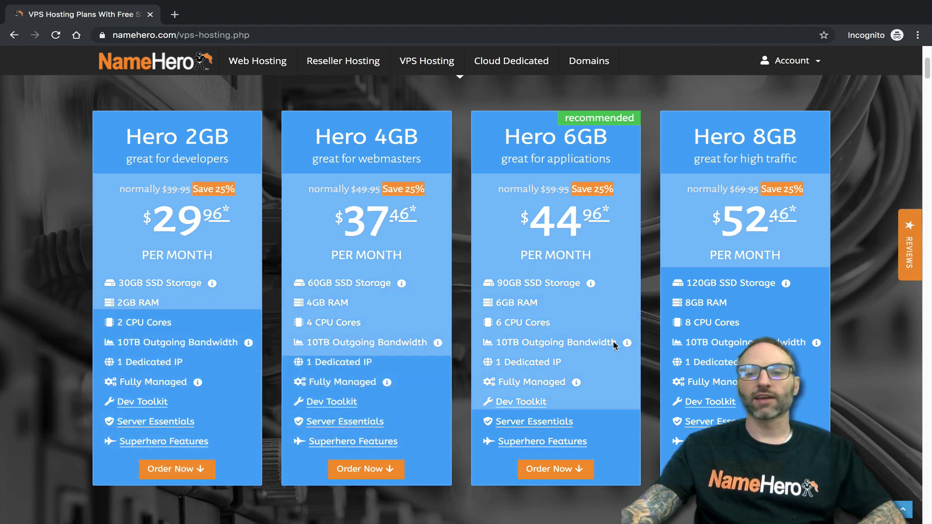
mouse_move(401, 283)
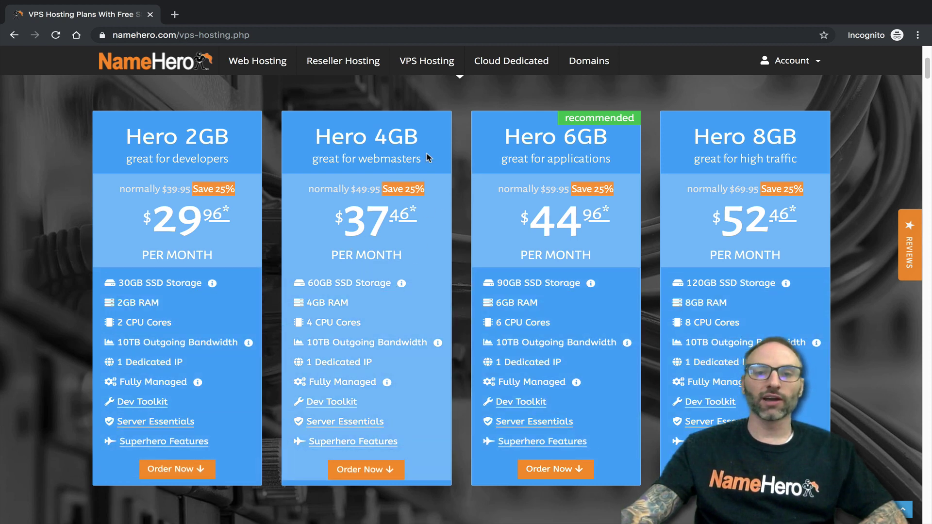
click(526, 58)
- Scroll to the server plan cards and point out the Hypersonic Cloud plan at $367.96/month
scroll(339, 188, down, 2)
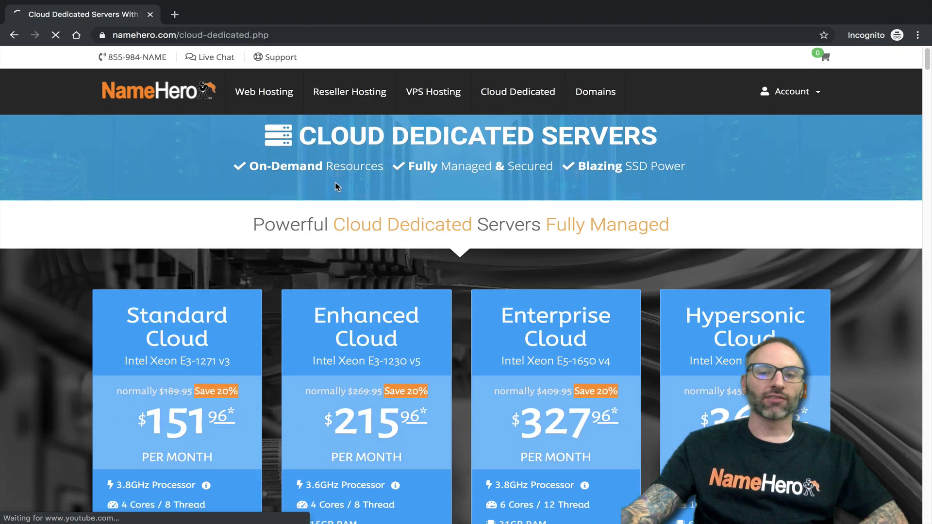
scroll(425, 178, down, 2)
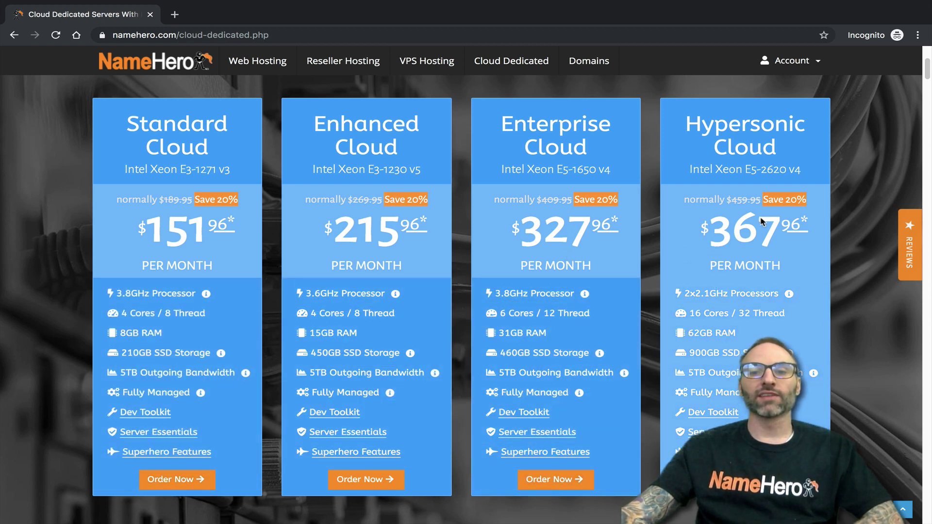
drag(684, 124, 807, 200)
click(776, 236)
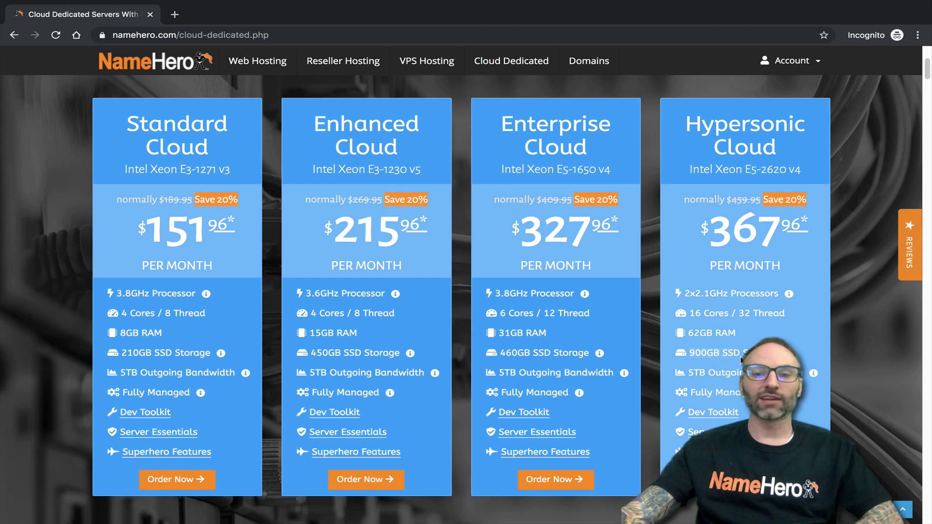
- Browse the Starter, Plus, Turbo and Business Cloud web hosting plans, then open the account menu
click(257, 61)
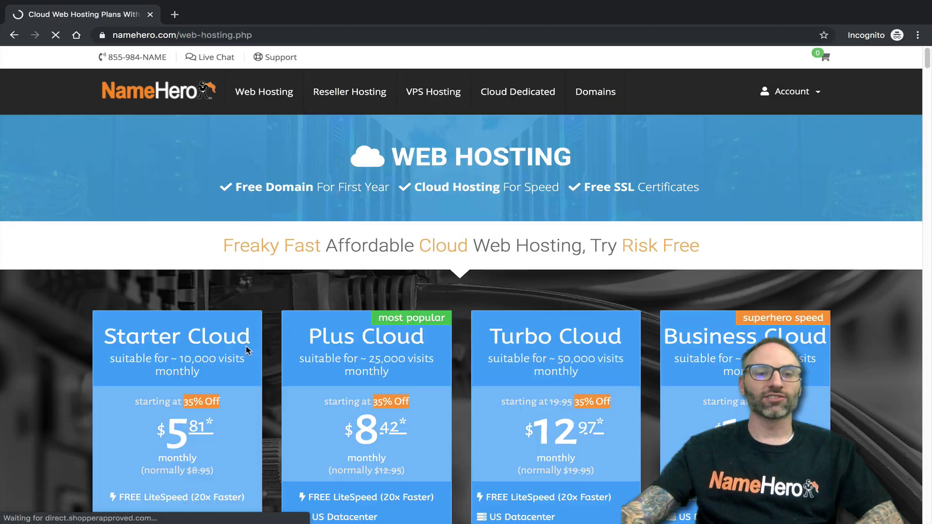
scroll(246, 350, down, 5)
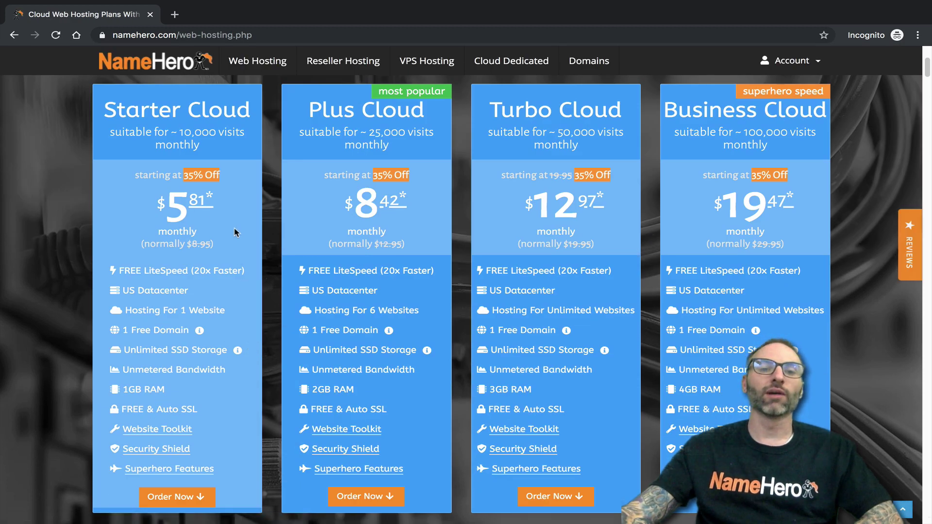
scroll(260, 218, down, 1)
scroll(261, 262, up, 2)
scroll(259, 273, down, 1)
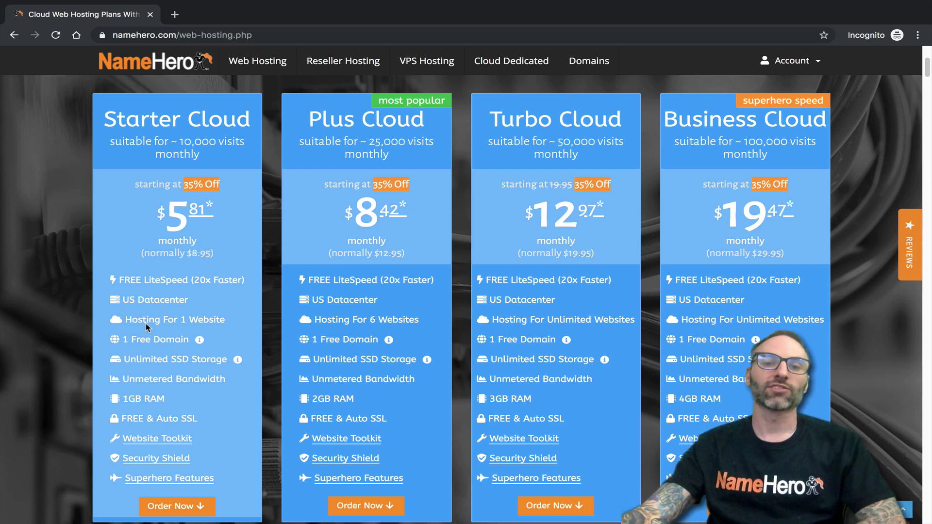
scroll(152, 325, down, 1)
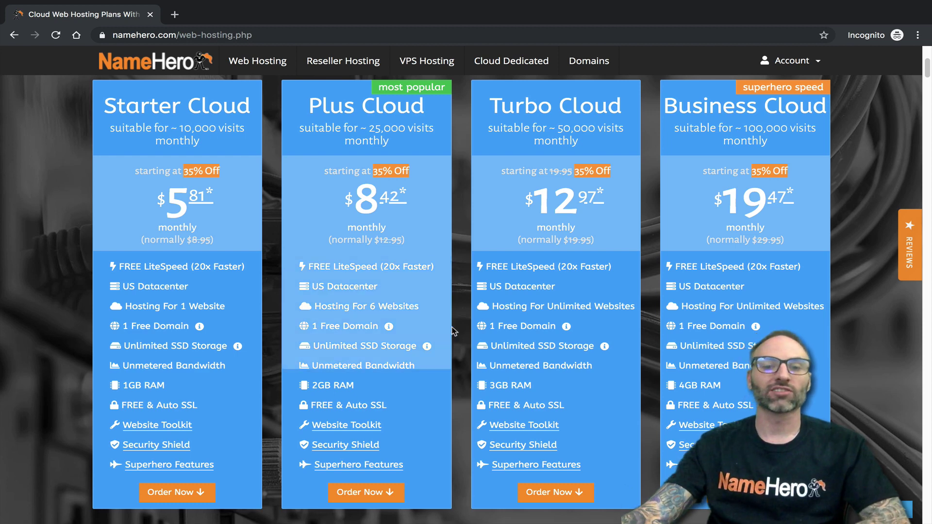
scroll(444, 330, down, 1)
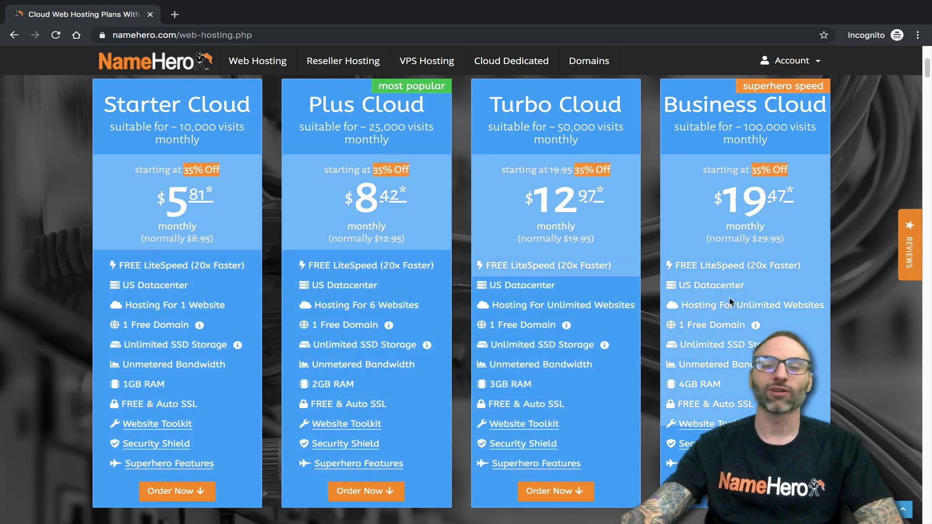
scroll(236, 280, up, 5)
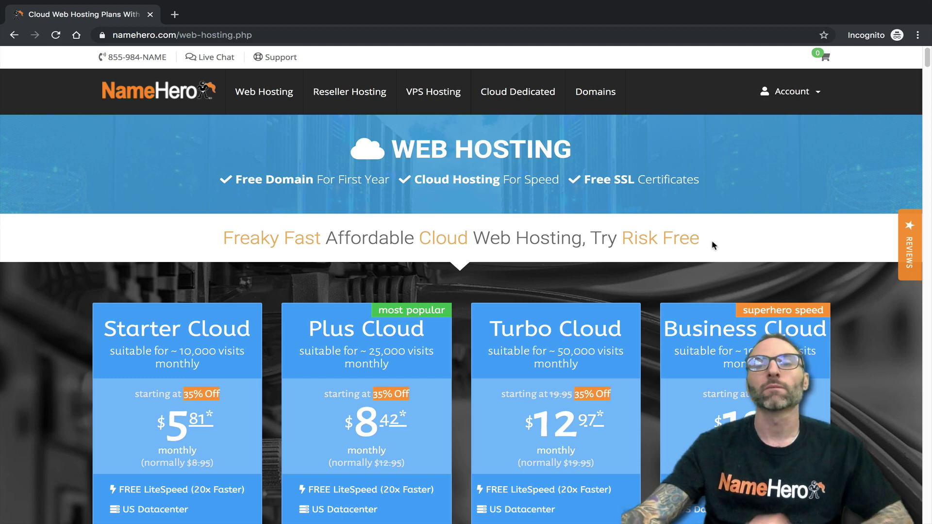
click(780, 93)
- Sign in with the demo account's email and password and list its Cloud Web Hosting services
click(776, 125)
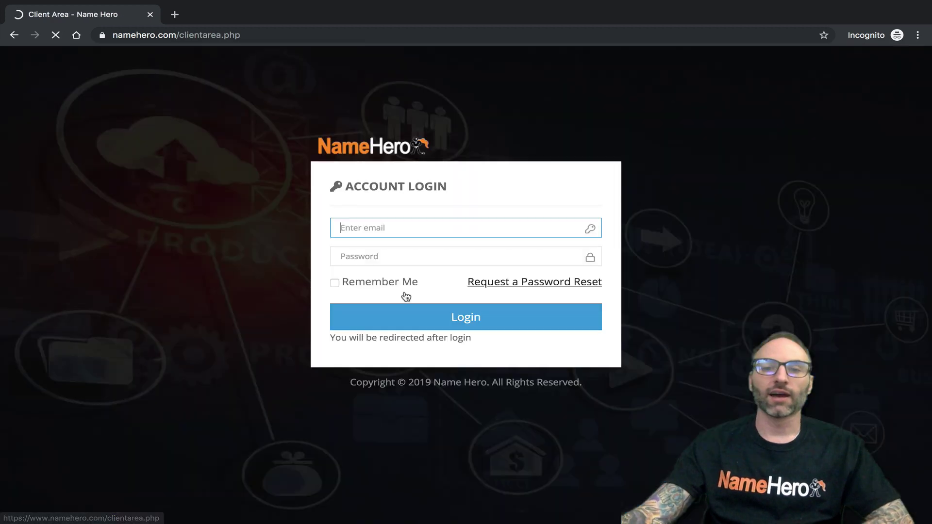
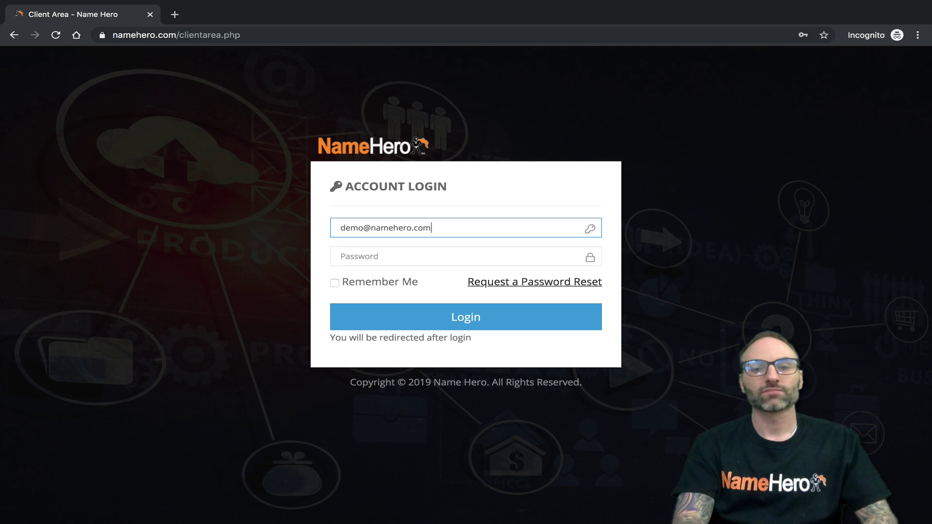
key(Tab)
text(***)
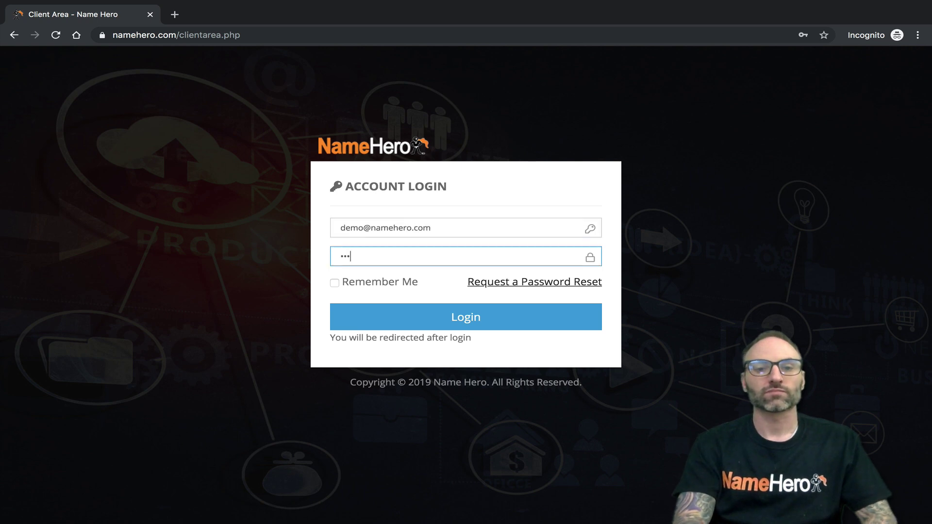
text(*******)
click(486, 316)
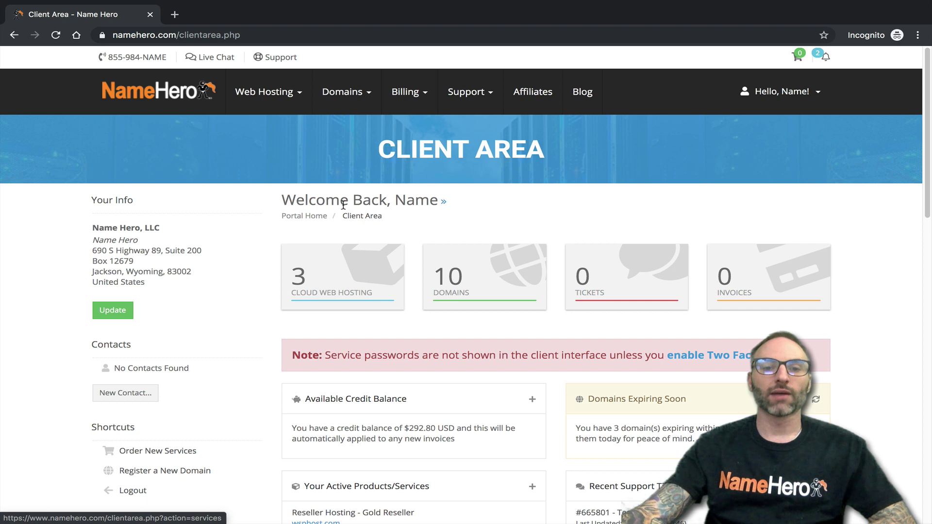
click(297, 273)
mouse_move(278, 87)
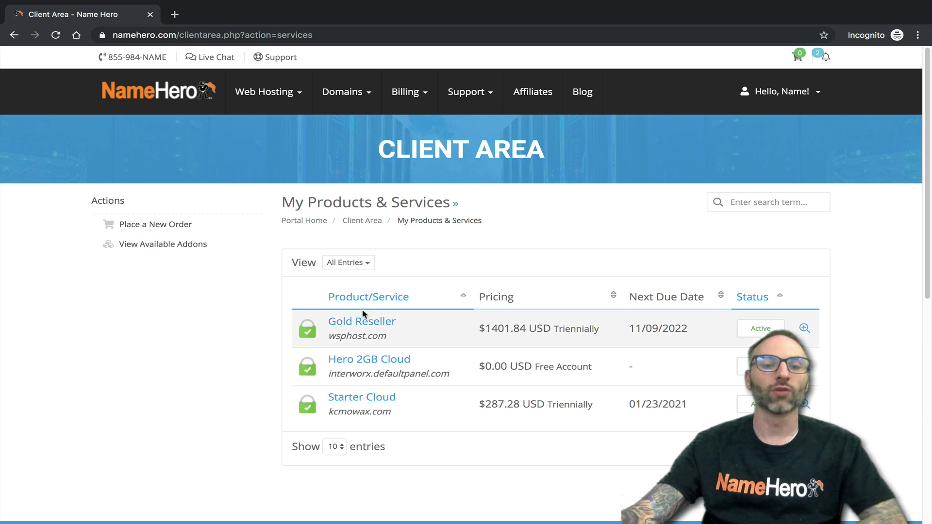
- Open the Starter Cloud service for kcmowax.com and log in to its cPanel
click(361, 399)
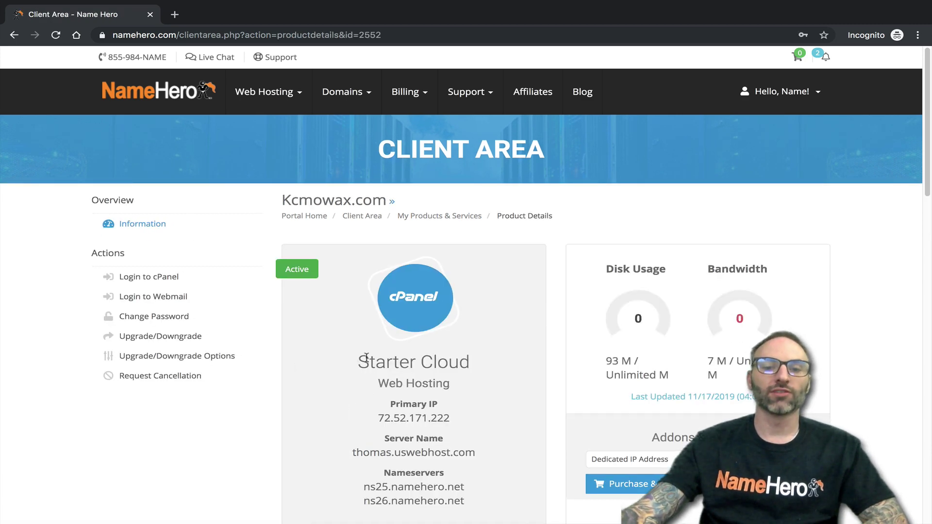
scroll(350, 356, down, 2)
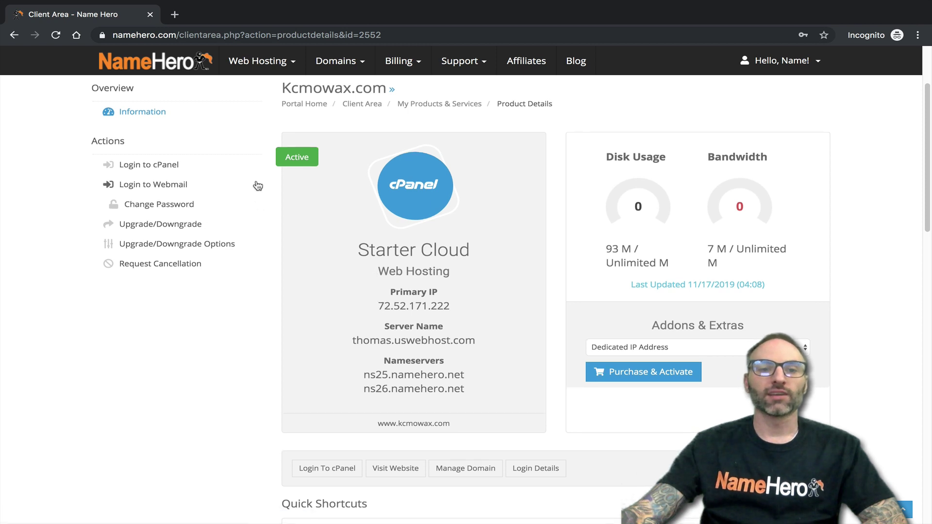
click(328, 469)
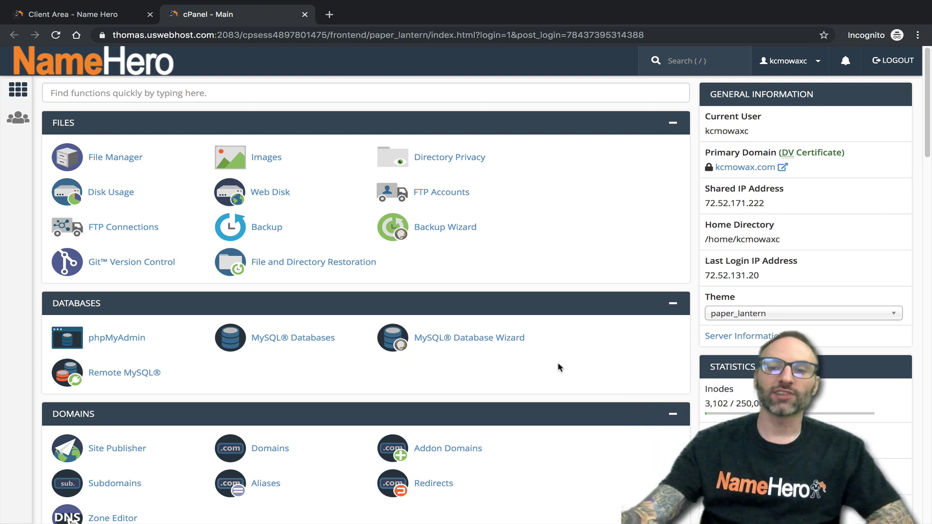
- Scroll to the Statistics sidebar and highlight the Inodes label and its usage figures
scroll(672, 369, down, 1)
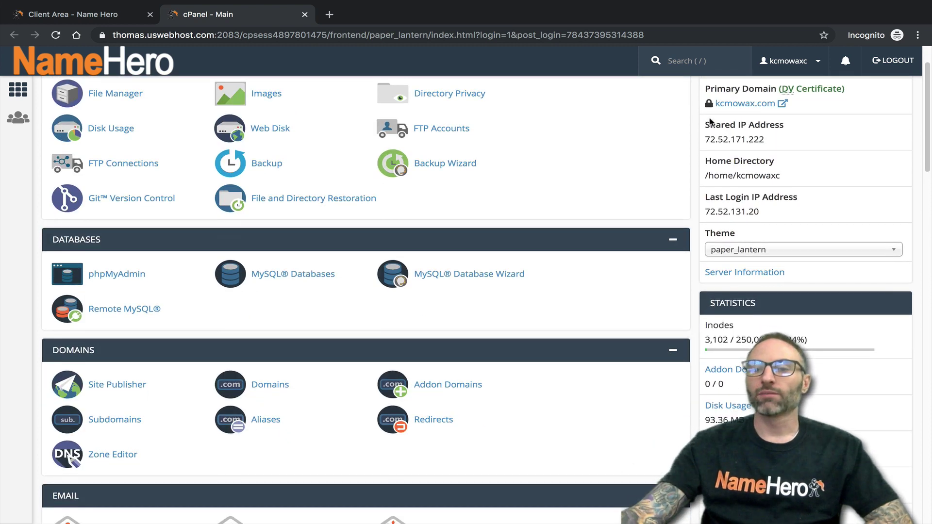
scroll(730, 170, up, 2)
scroll(686, 302, down, 6)
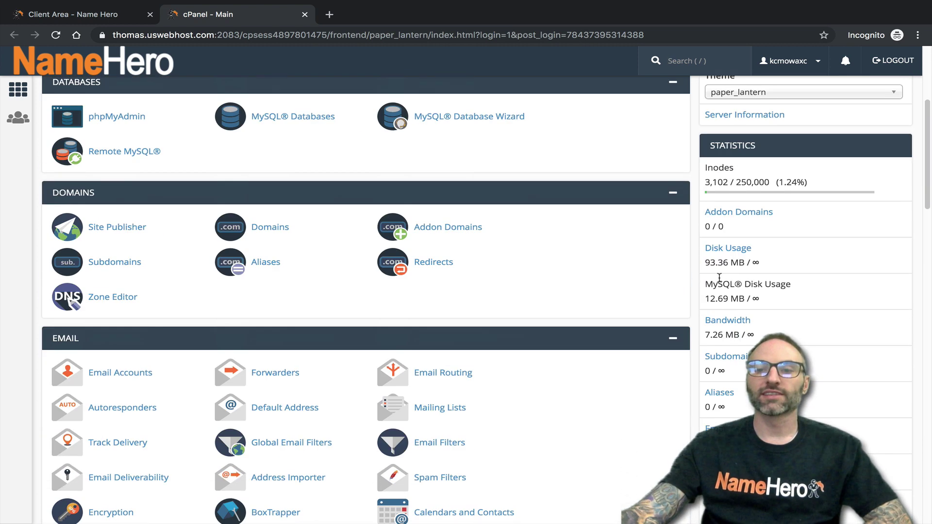
scroll(731, 195, up, 1)
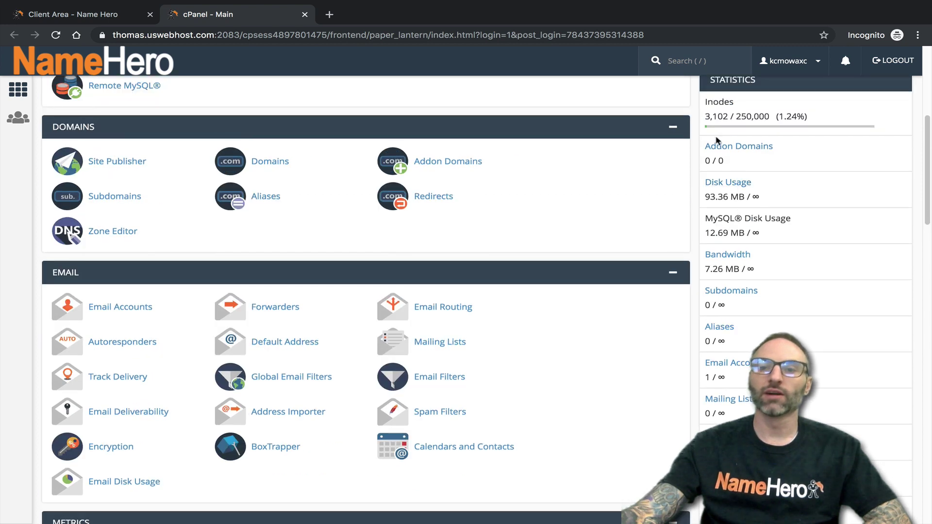
drag(706, 102, 730, 99)
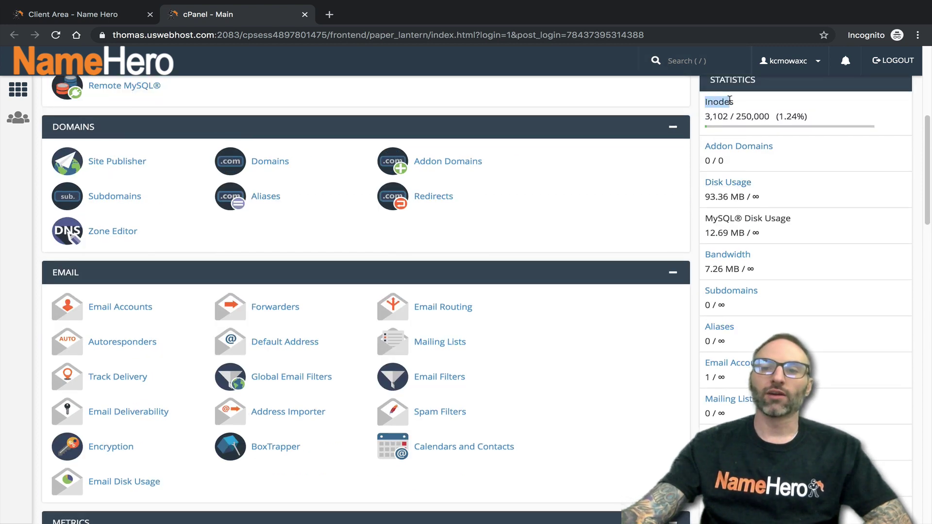
click(729, 112)
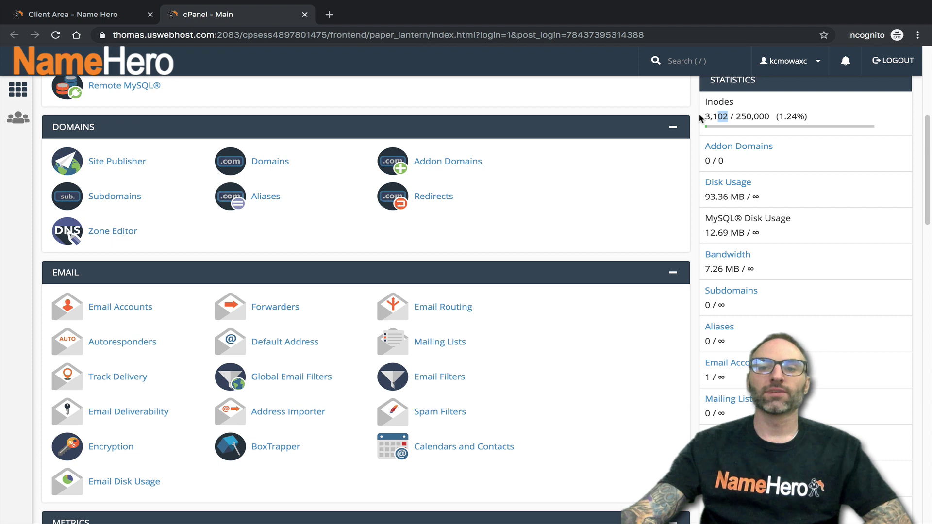
drag(771, 115, 708, 115)
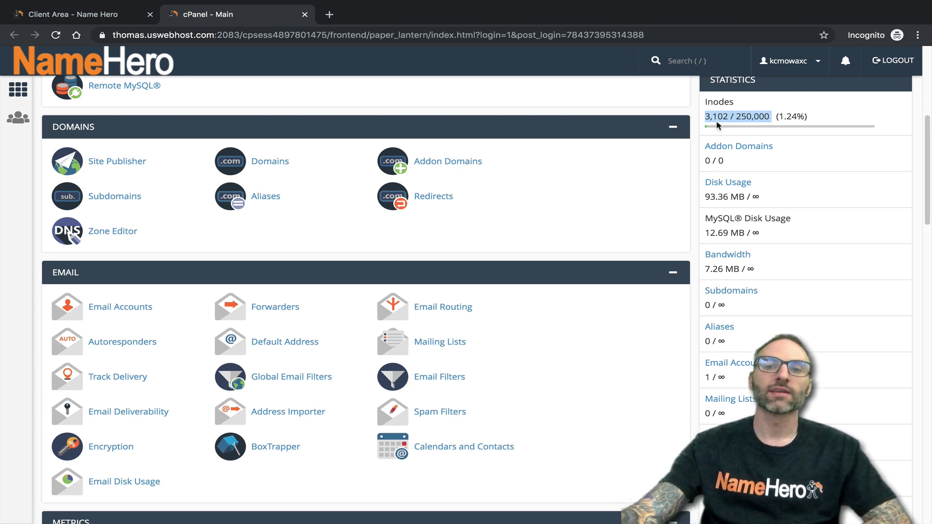
click(730, 117)
- Highlight the 3,102 used inodes, the 250,000 limit and the whole 1.24% Inodes line
drag(729, 118, 705, 118)
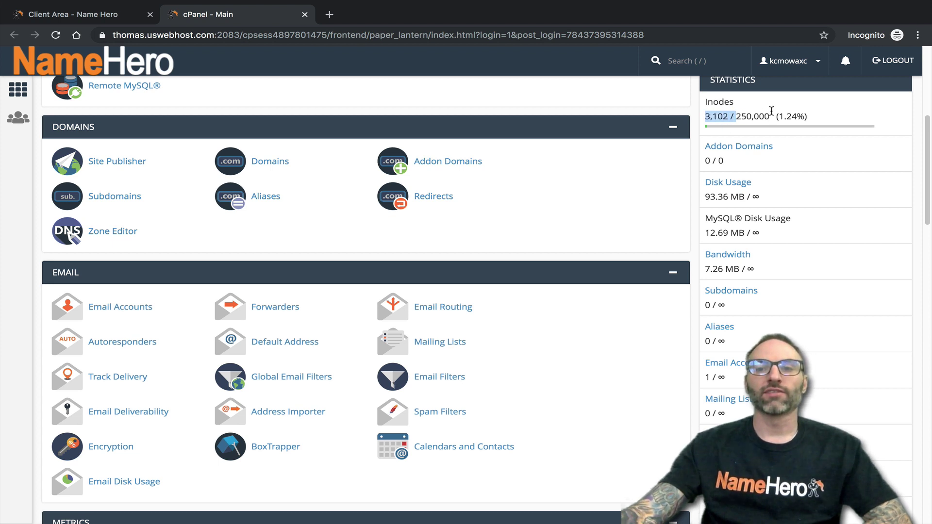
double_click(753, 116)
drag(812, 118, 772, 128)
click(834, 118)
click(742, 115)
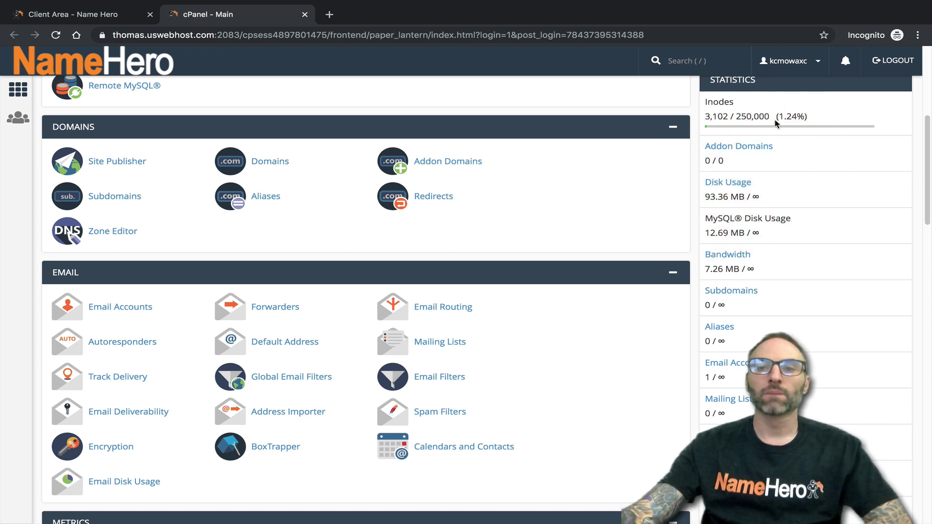
drag(734, 117, 750, 117)
click(760, 127)
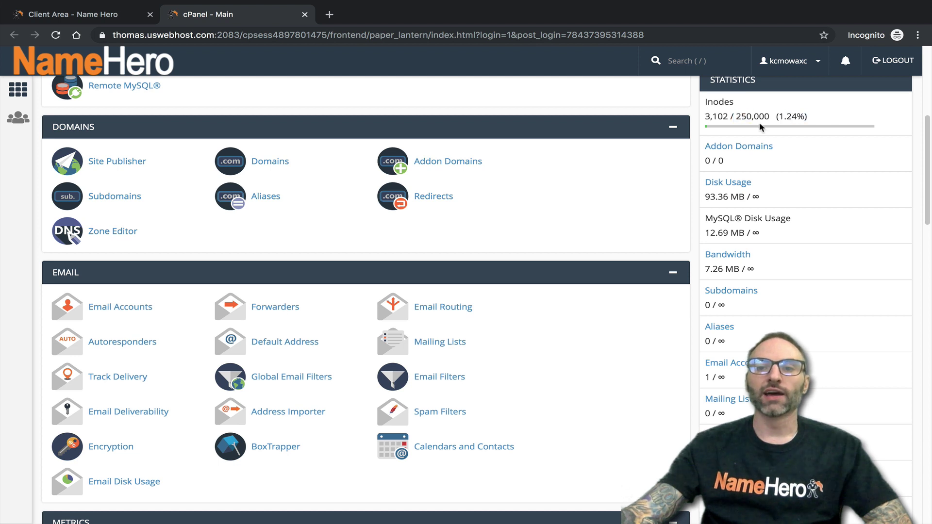
triple_click(707, 127)
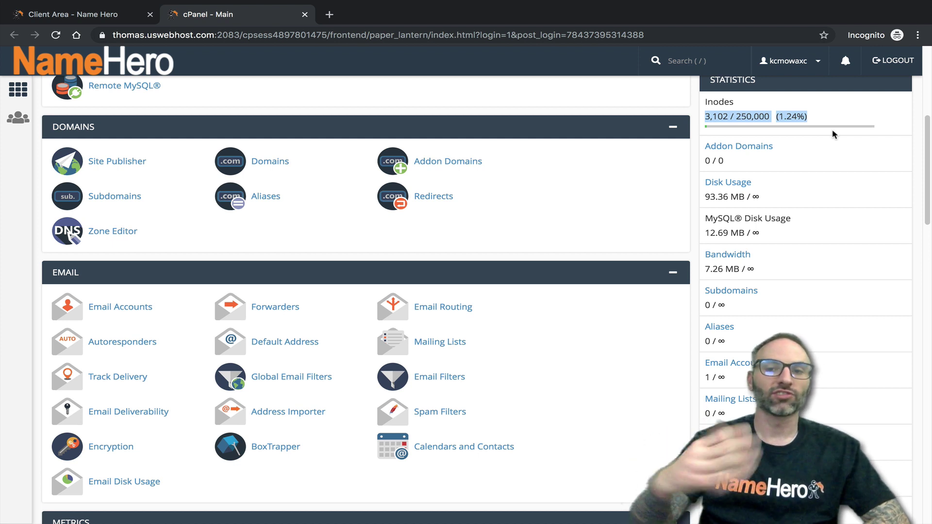
click(735, 127)
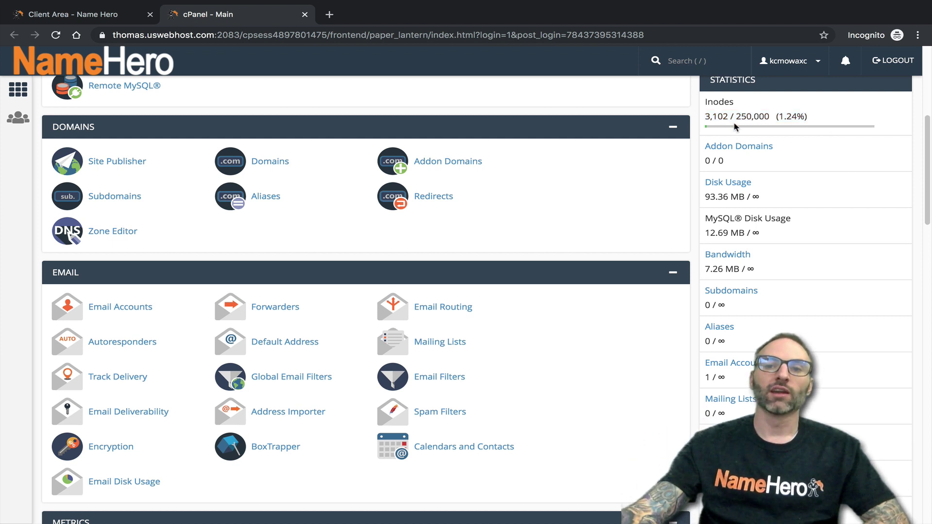
drag(710, 117, 785, 117)
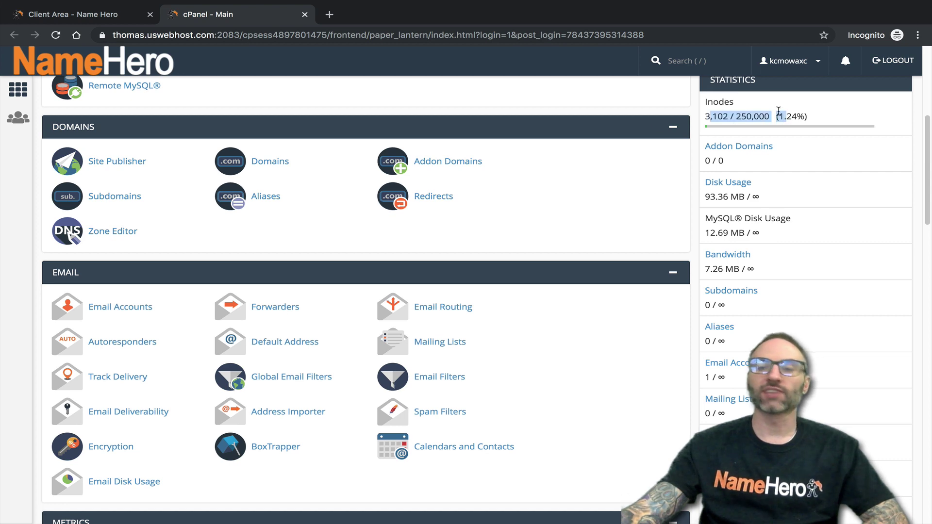
click(822, 110)
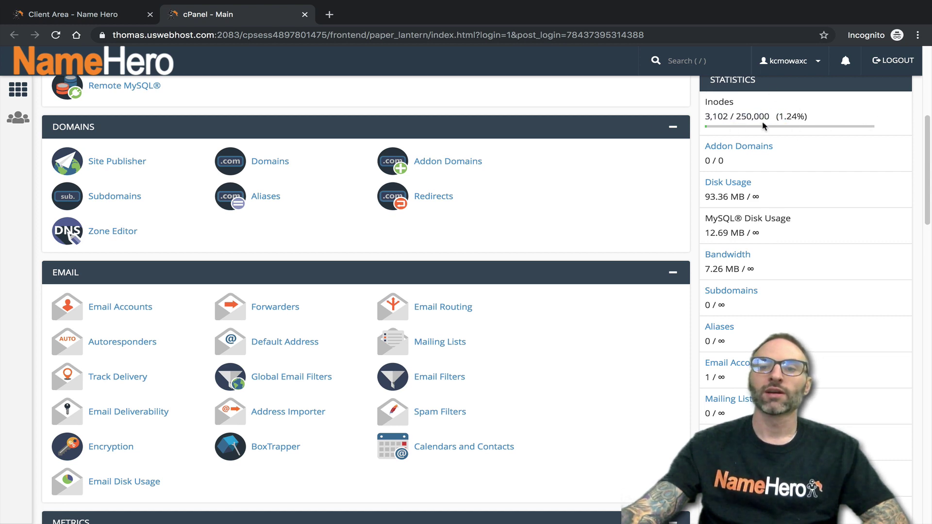
- Highlight the unlimited Disk Usage and MySQL Disk Usage allowances in Statistics
scroll(817, 141, down, 1)
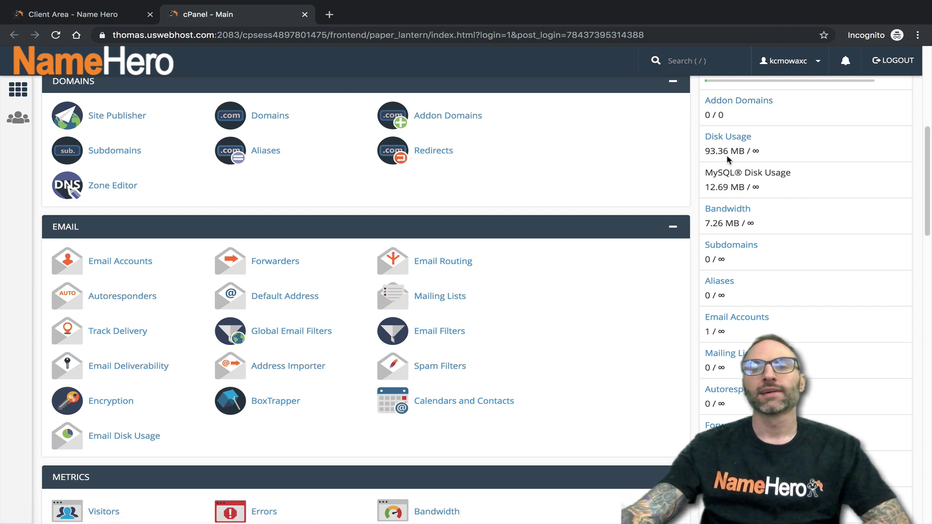
drag(761, 152, 750, 152)
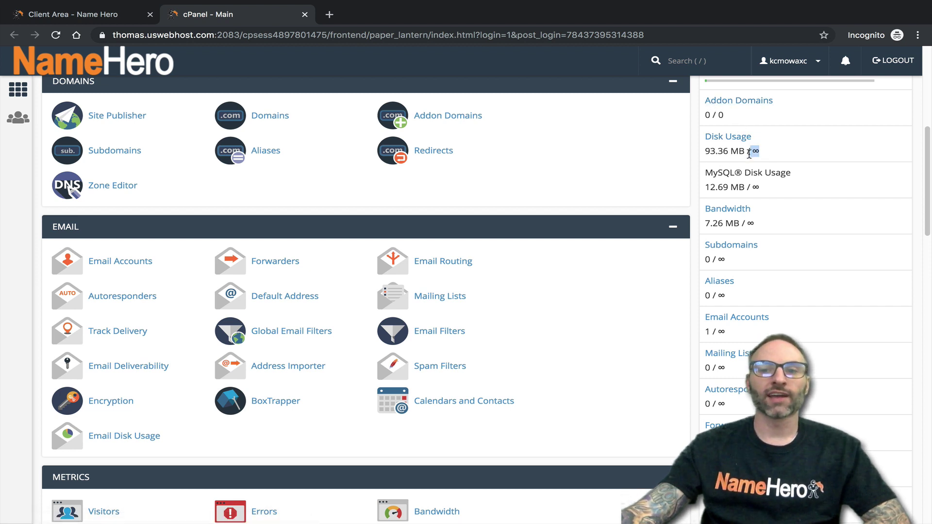
scroll(774, 153, down, 1)
double_click(750, 154)
drag(747, 168, 742, 171)
- Highlight Aliases at 0 / ∞ and scroll down to the FTP Accounts, MySQL Databases and CPU Usage rows
scroll(762, 169, down, 2)
scroll(741, 171, down, 3)
drag(732, 128, 719, 123)
scroll(719, 124, down, 1)
triple_click(724, 152)
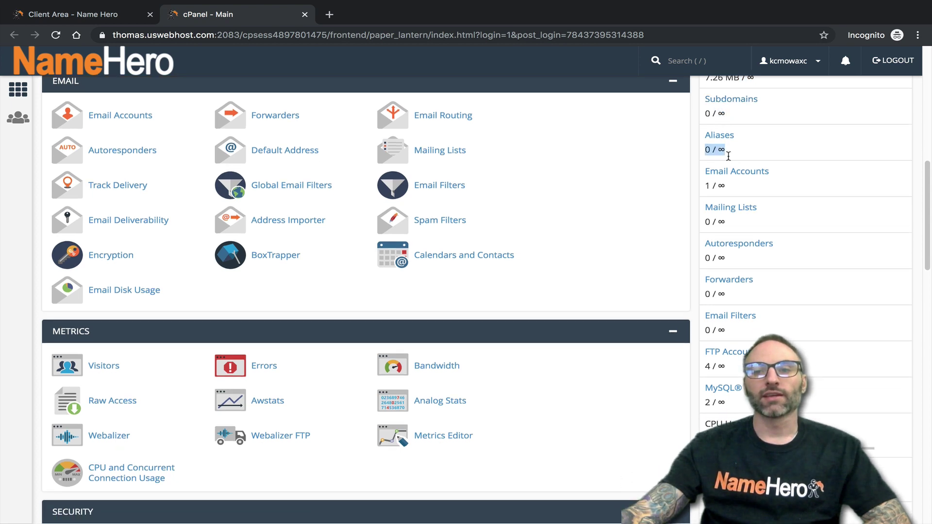
scroll(730, 158, down, 3)
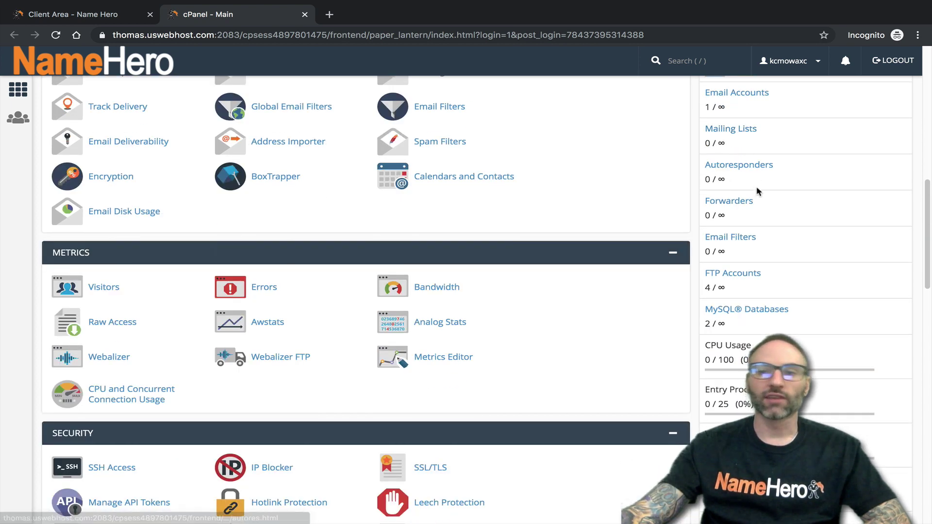
scroll(745, 236, down, 1)
scroll(746, 237, down, 3)
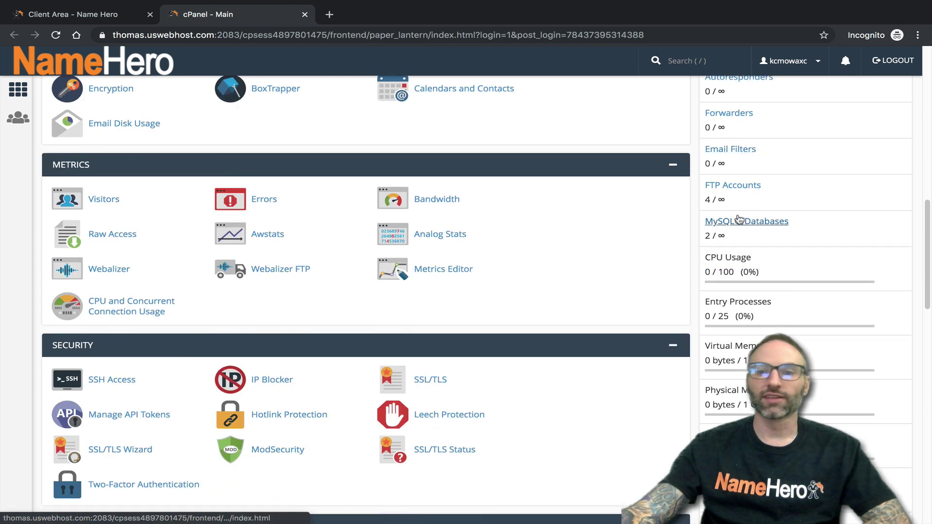
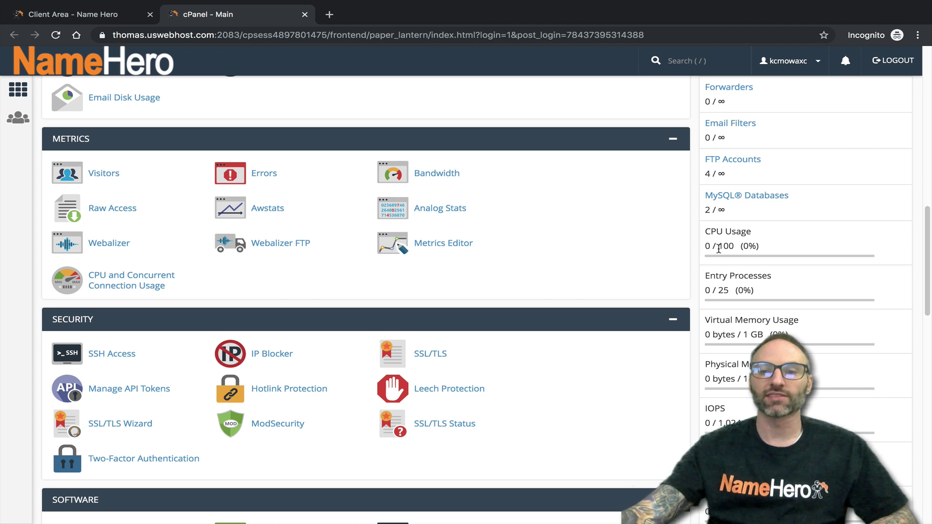
drag(708, 276, 747, 277)
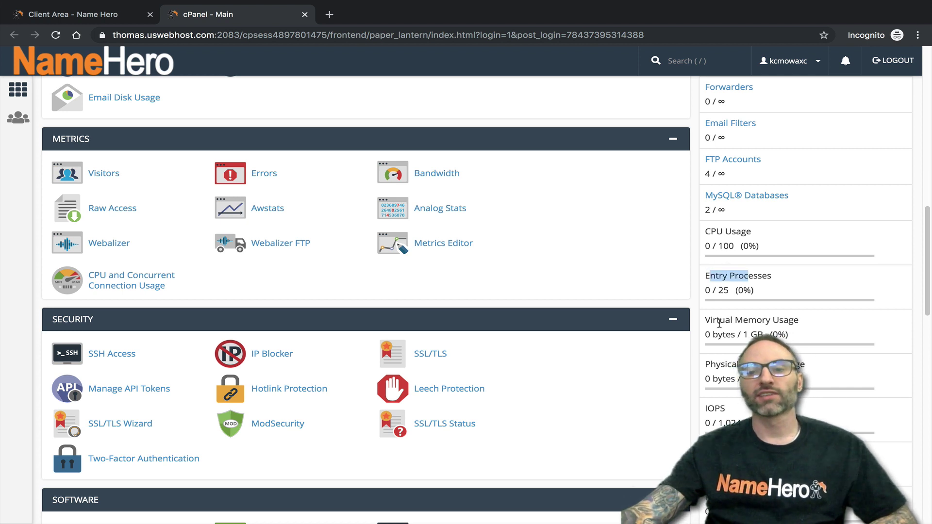
drag(716, 321, 745, 323)
drag(777, 365, 727, 349)
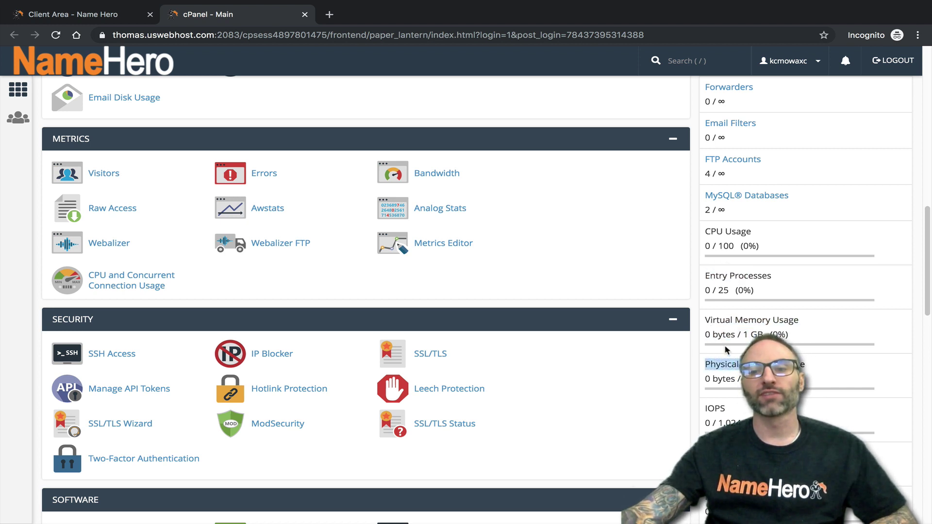
scroll(741, 415, down, 2)
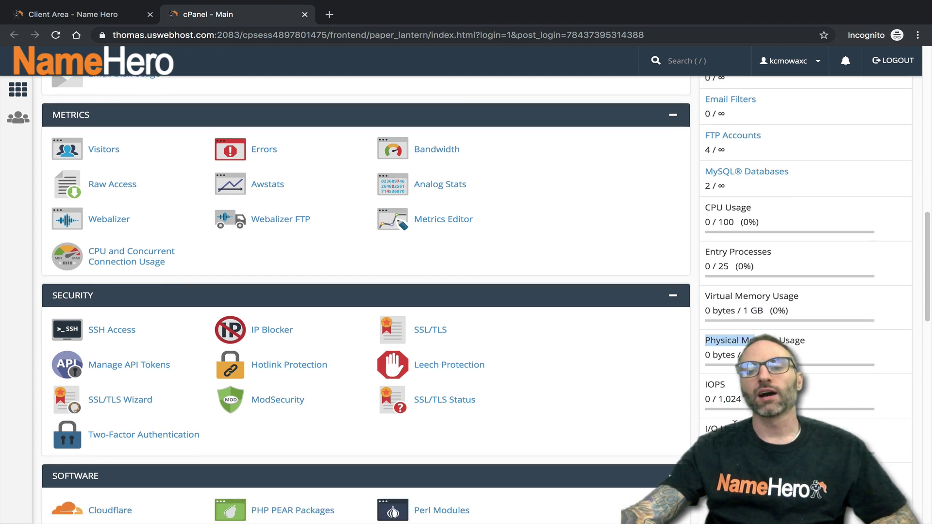
scroll(364, 291, down, 1)
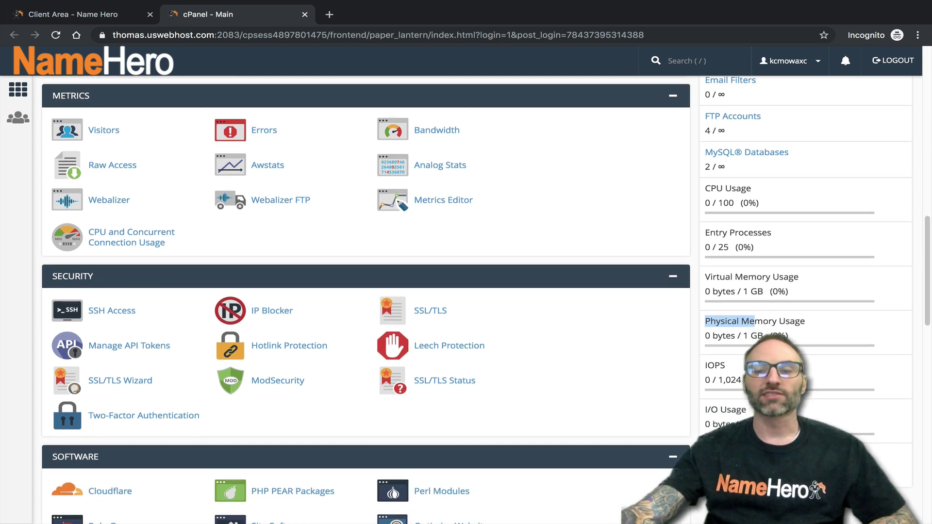
scroll(757, 242, up, 1)
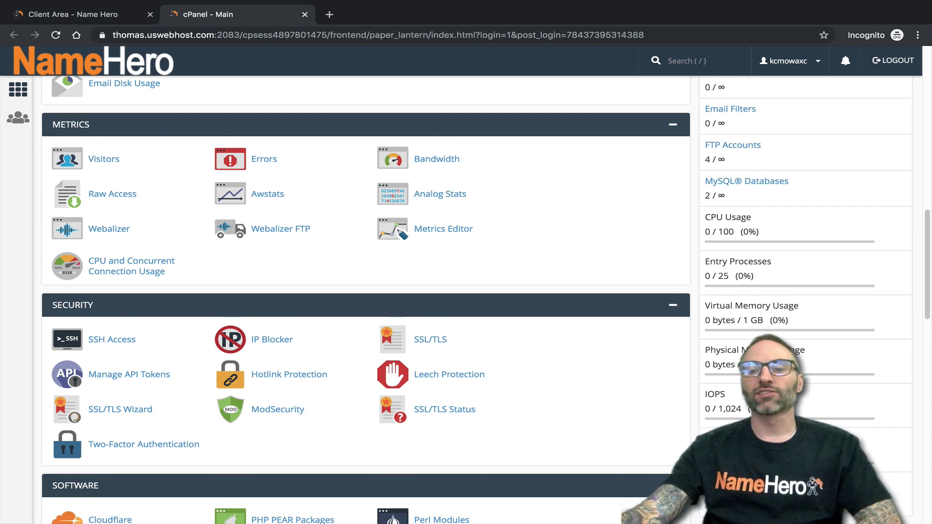
scroll(722, 275, up, 9)
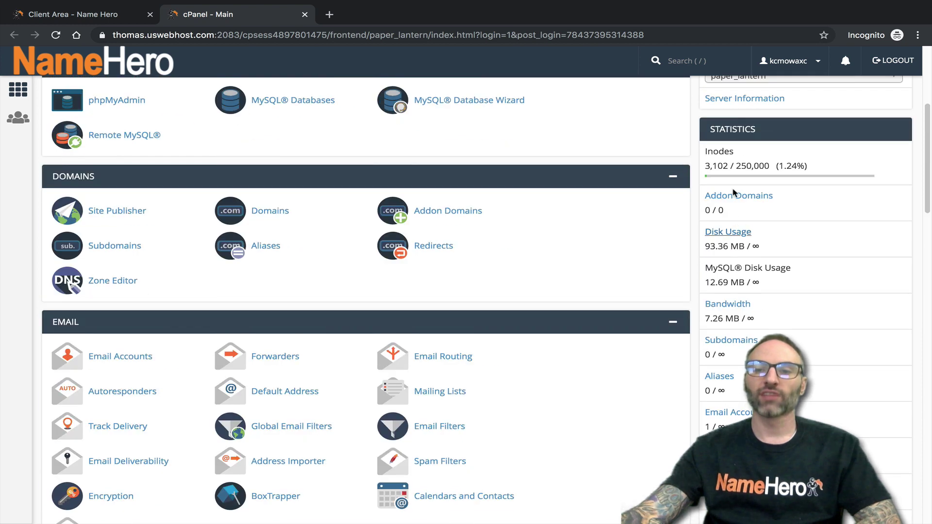
scroll(754, 183, down, 10)
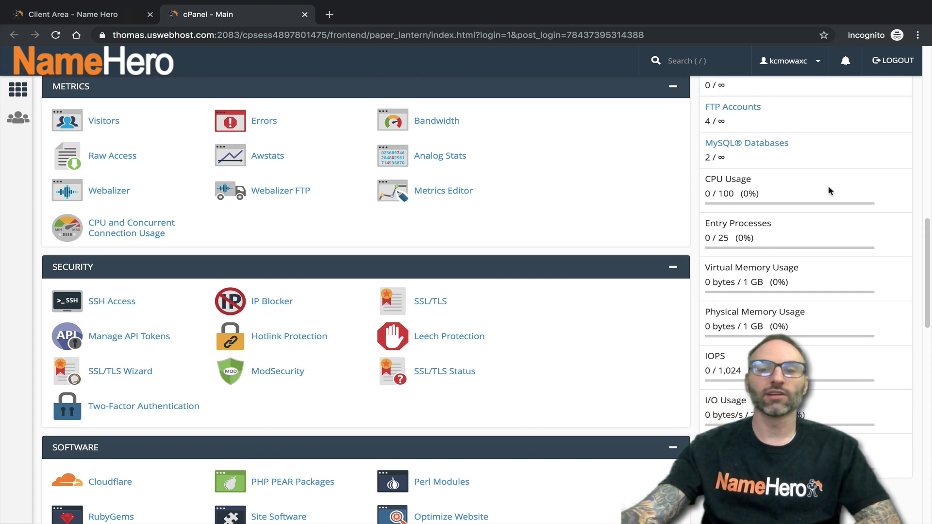
scroll(817, 354, up, 2)
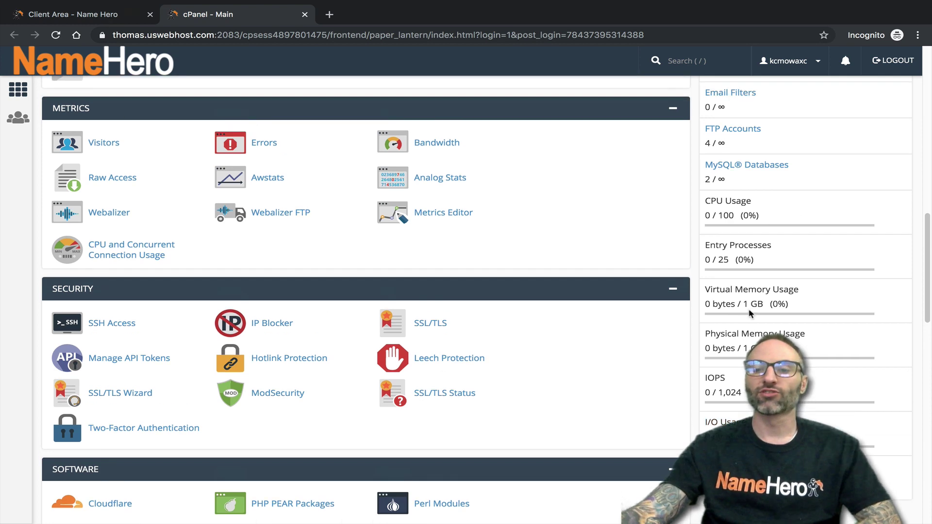
scroll(817, 355, down, 3)
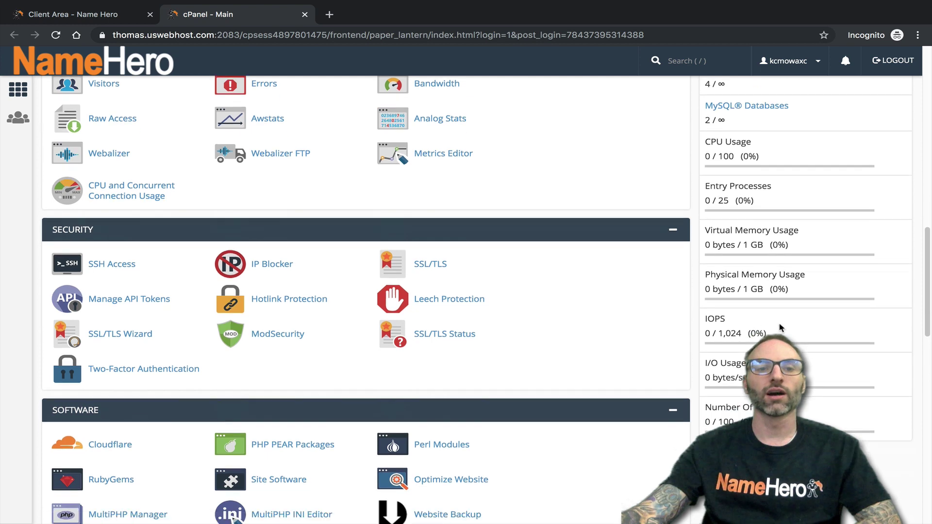
scroll(784, 320, up, 2)
scroll(731, 354, down, 1)
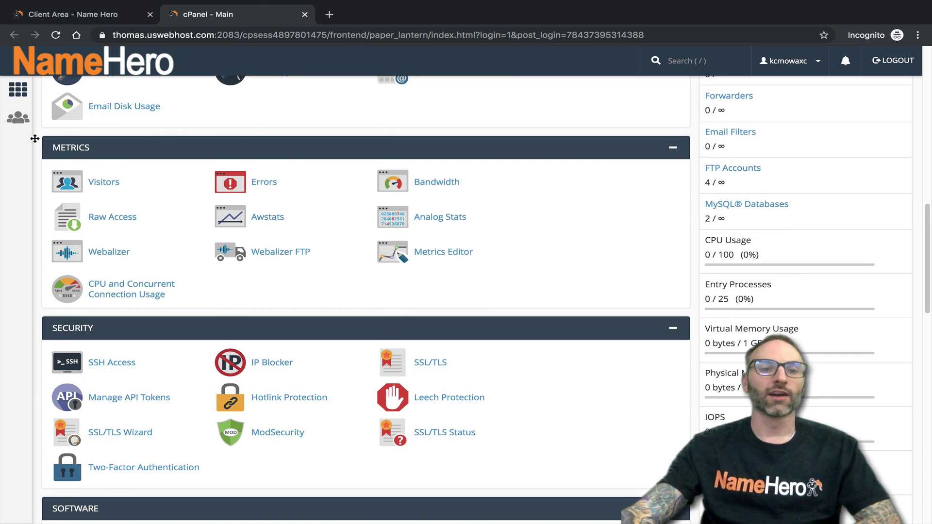
scroll(88, 161, up, 1)
scroll(93, 155, up, 15)
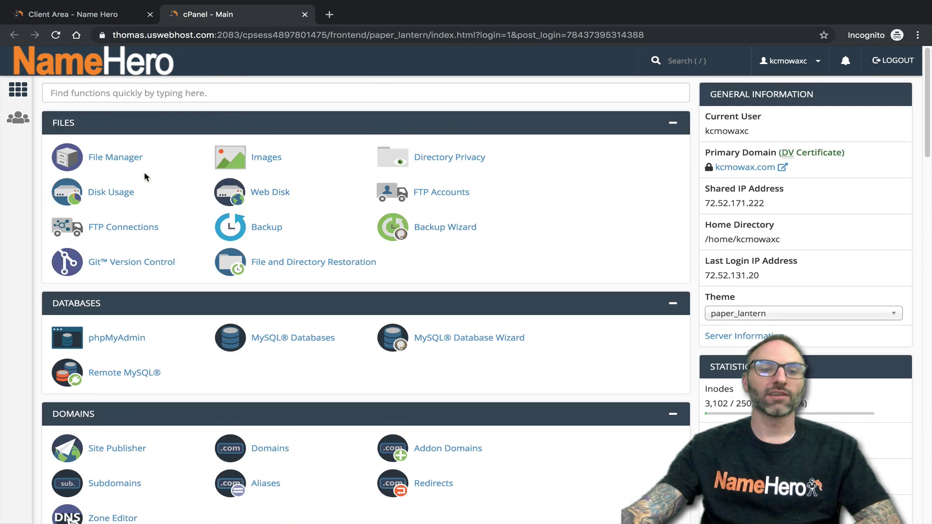
scroll(111, 142, down, 2)
scroll(110, 143, down, 10)
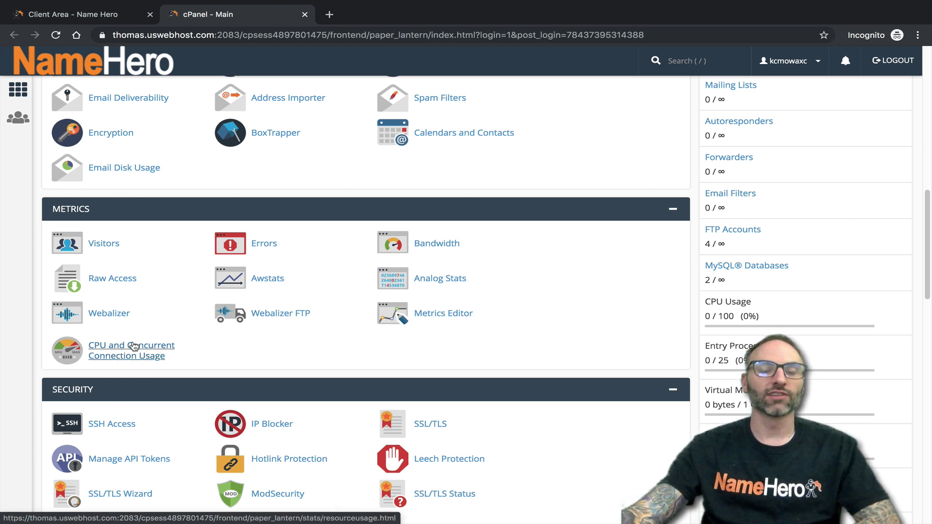
scroll(130, 360, up, 10)
- Search the functions for 'cpu' and open CPU and Concurrent Connection Usage
click(72, 92)
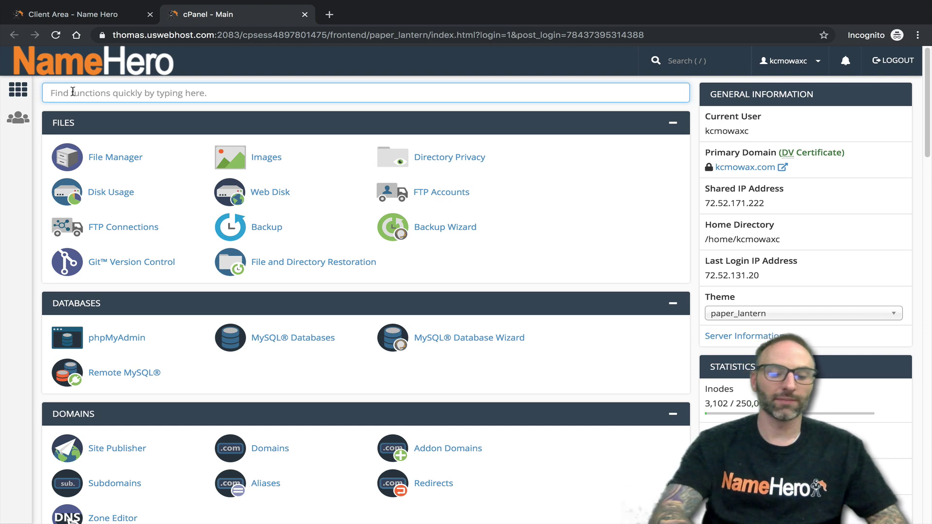
text(cpu)
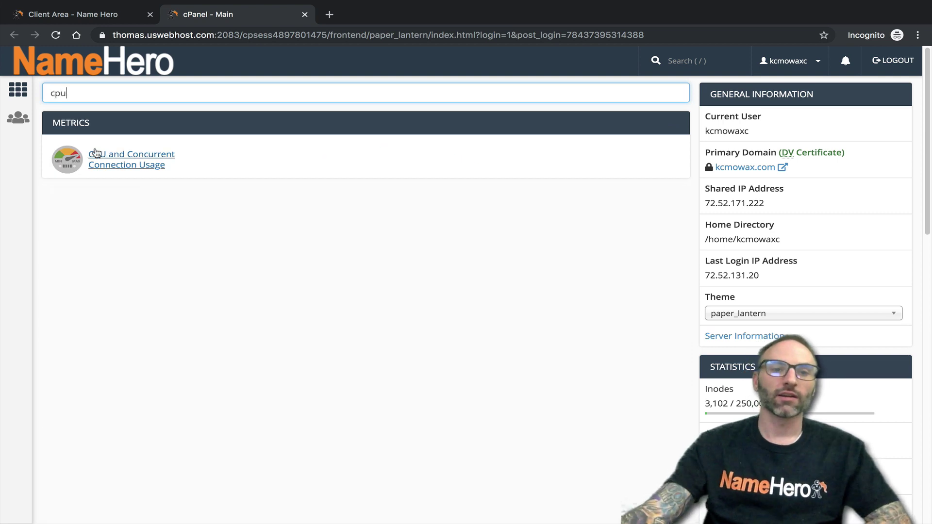
click(103, 154)
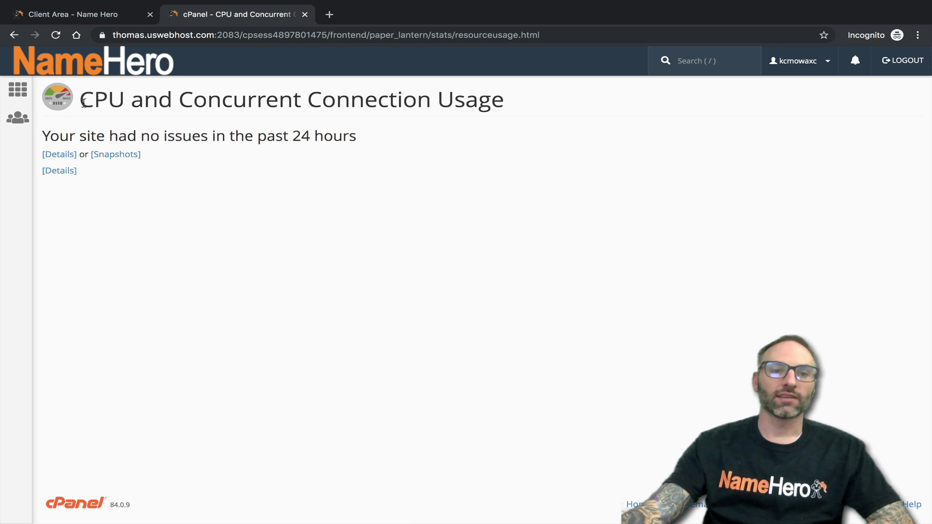
- Note the no-issues-in-24-hours message and open the first Details usage history
drag(80, 100, 498, 105)
click(507, 105)
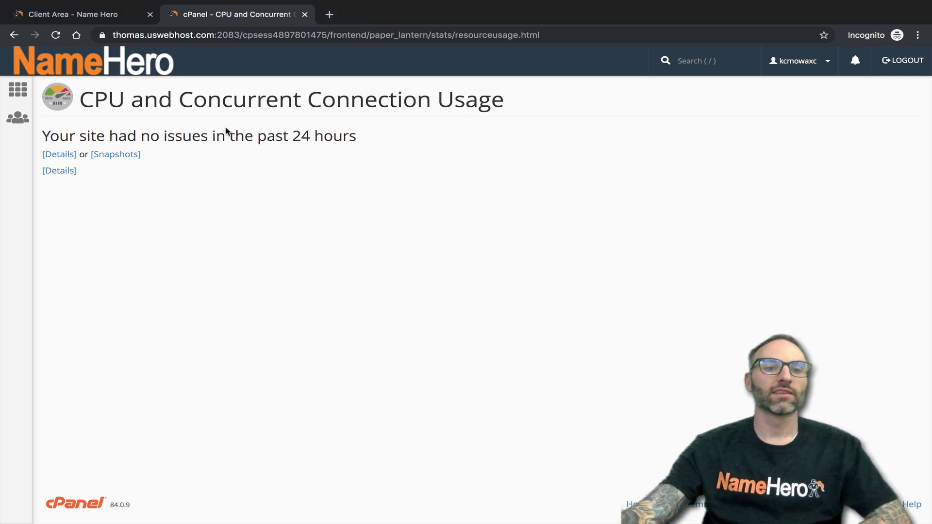
drag(42, 136, 362, 137)
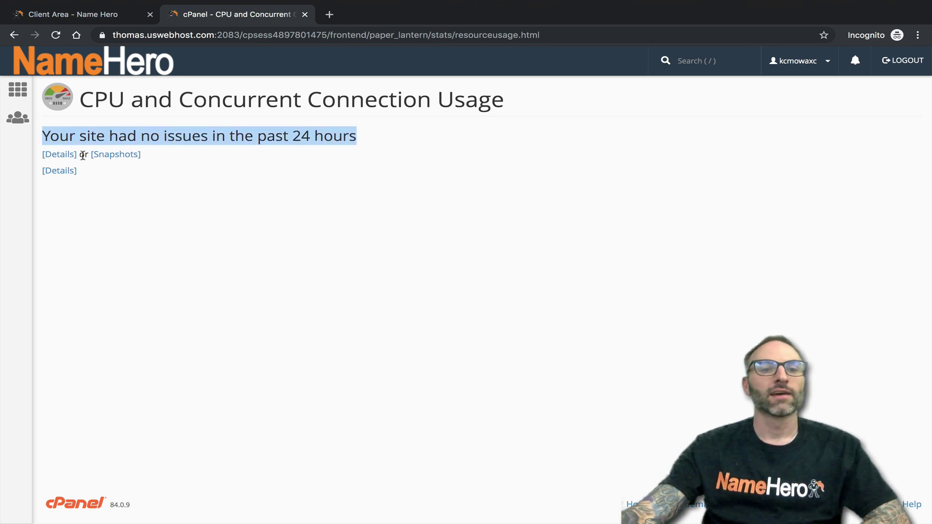
click(59, 154)
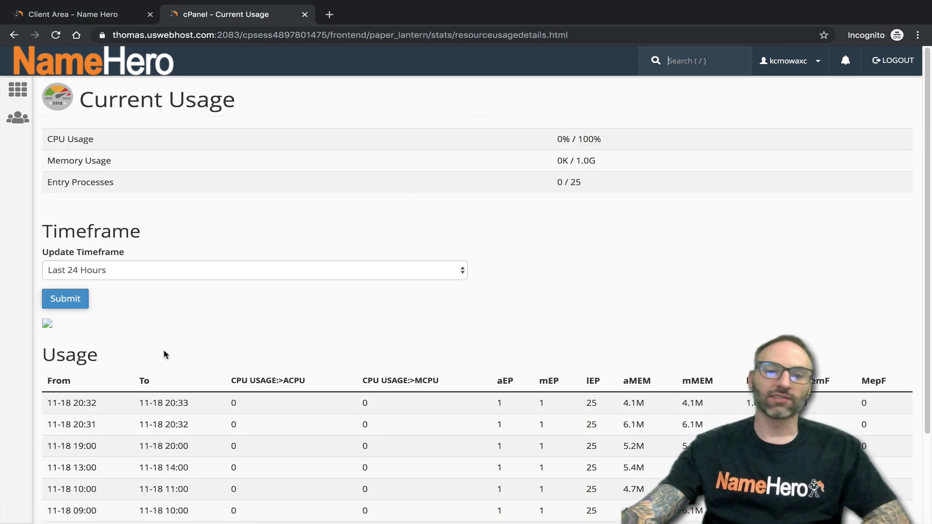
scroll(168, 355, down, 2)
click(95, 178)
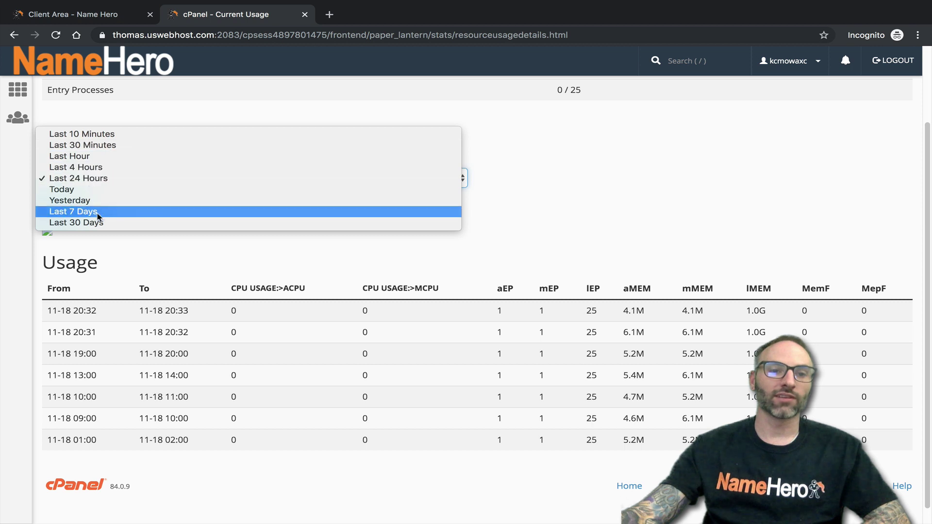
click(663, 216)
scroll(130, 344, down, 1)
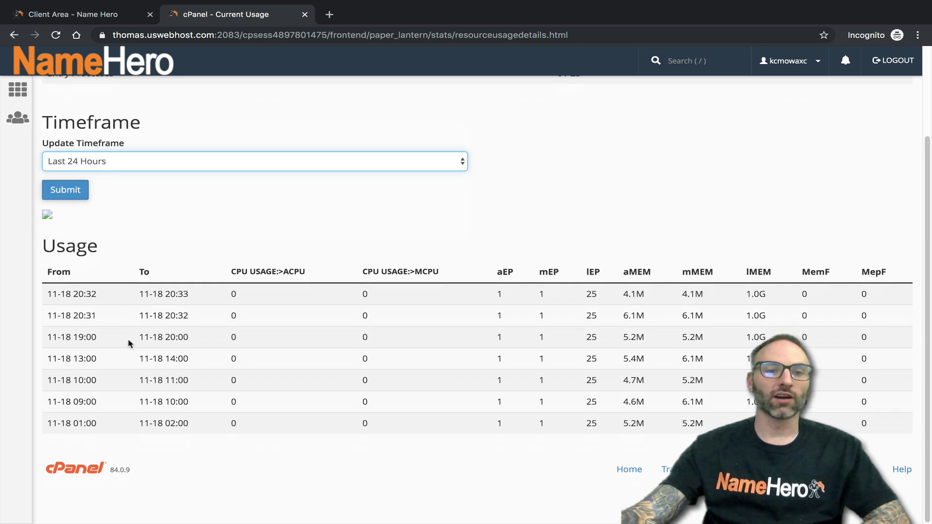
scroll(115, 337, up, 1)
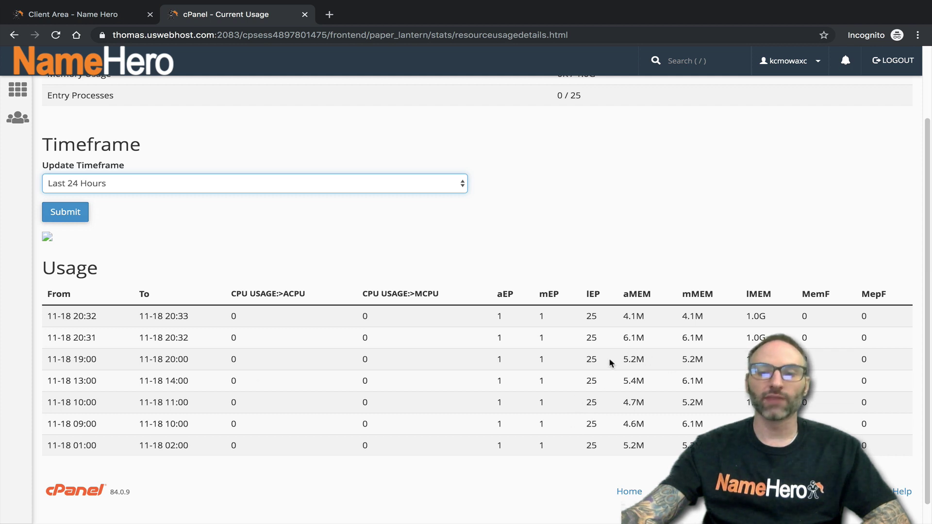
scroll(316, 342, down, 1)
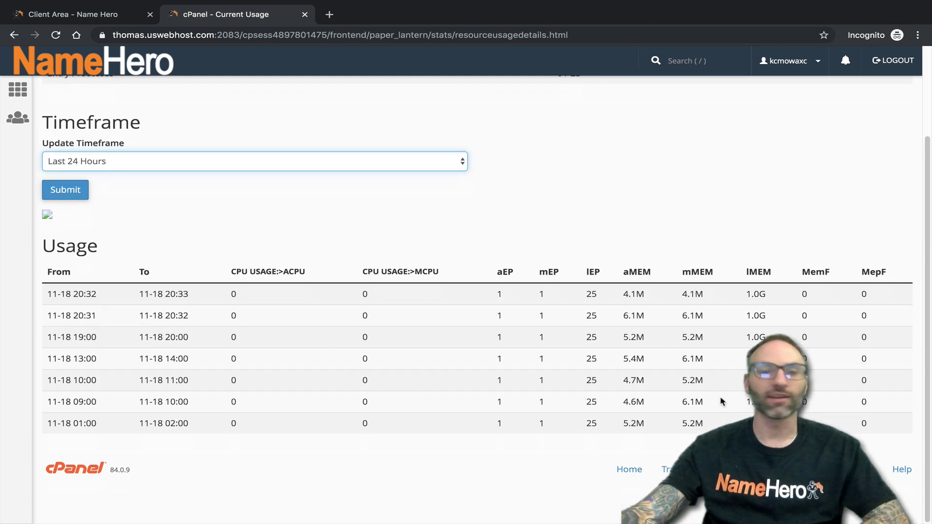
scroll(281, 359, up, 3)
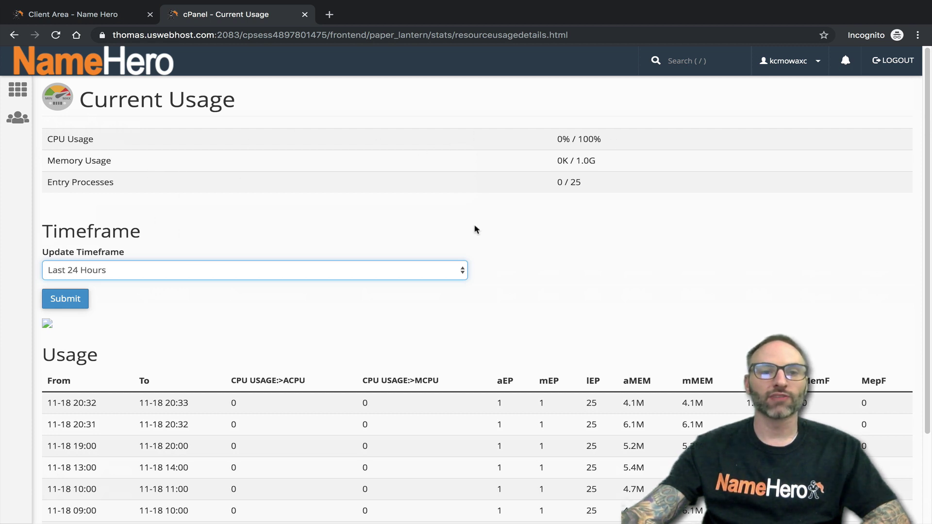
- Reload the resource usage history with the Today timeframe
click(235, 275)
click(231, 285)
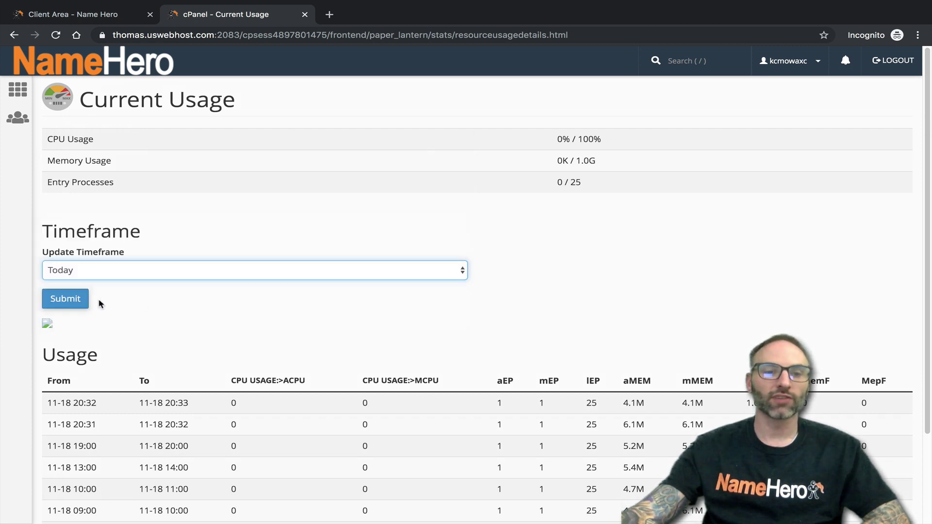
click(63, 298)
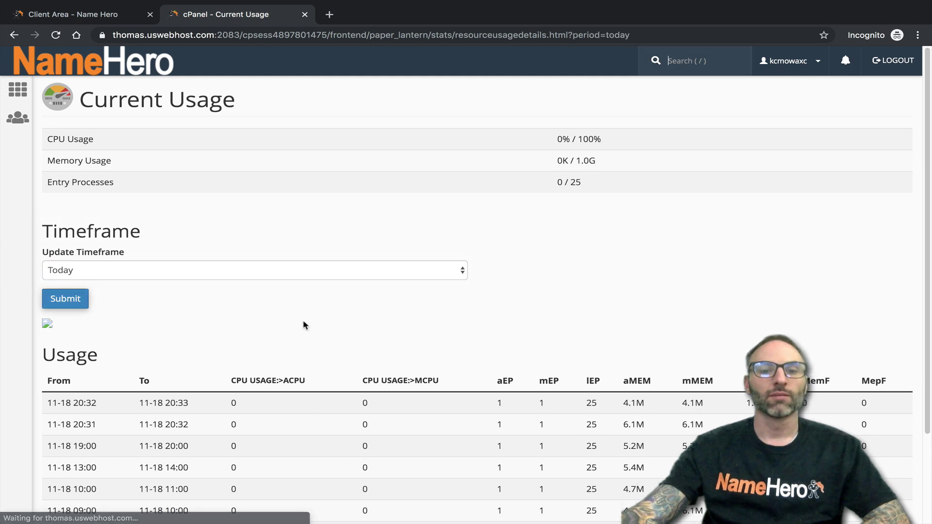
scroll(282, 292, down, 2)
- Switch to Yesterday's usage history and note the MCPU value of 1 at 08:00
click(131, 165)
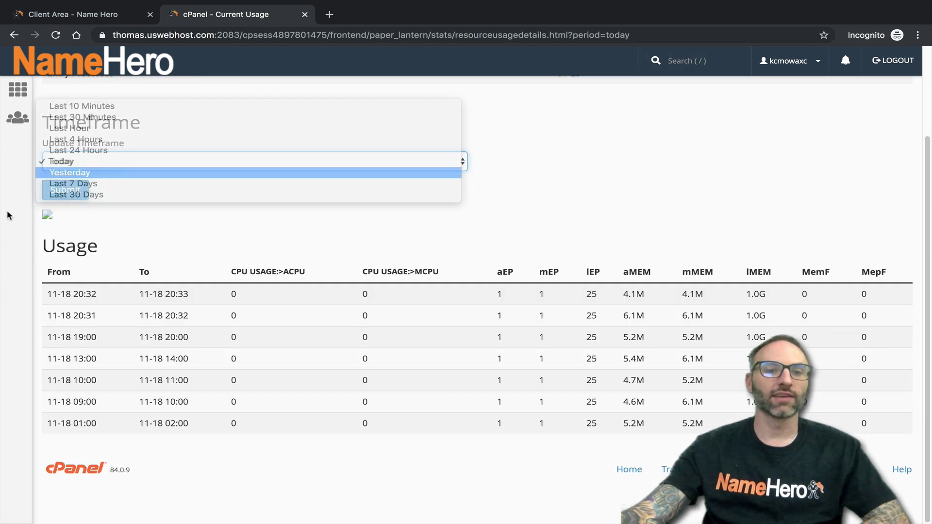
key(Return)
key(Return)
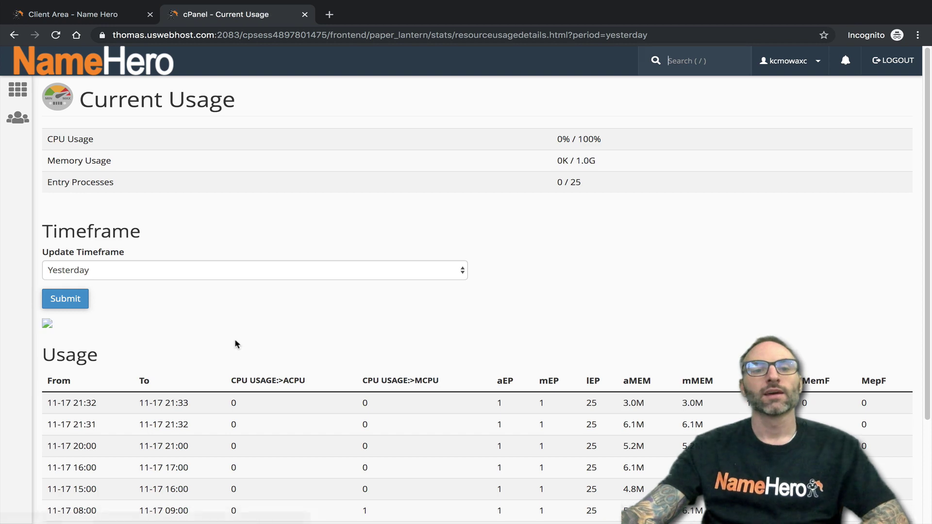
scroll(236, 344, down, 3)
scroll(243, 343, up, 3)
scroll(340, 350, down, 3)
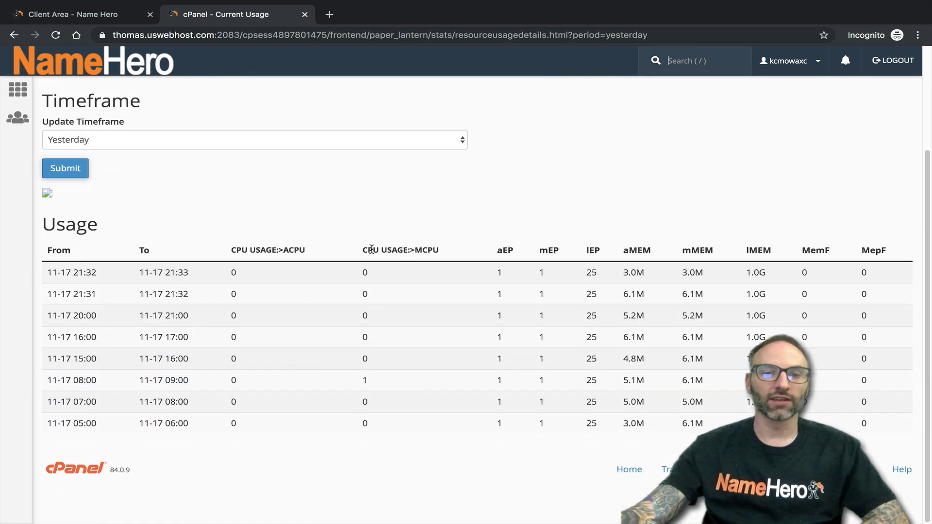
double_click(365, 380)
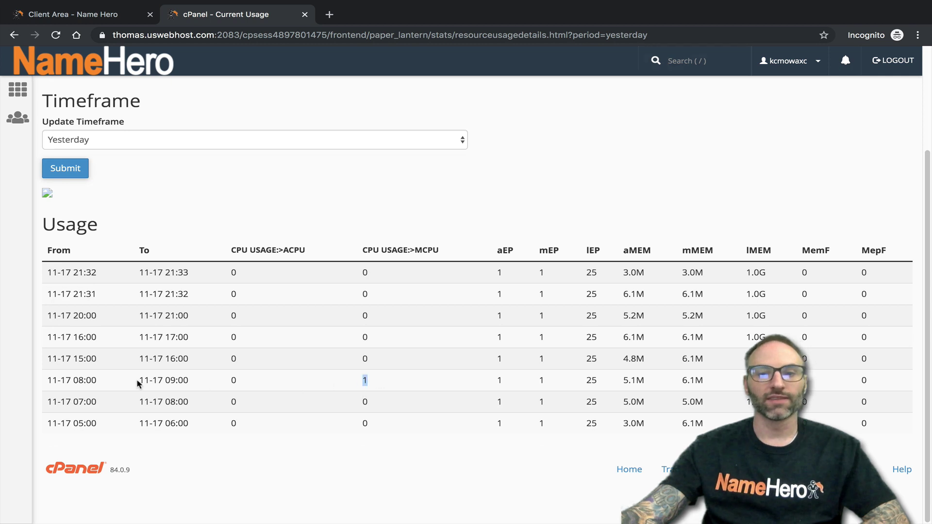
drag(138, 384, 213, 388)
click(213, 387)
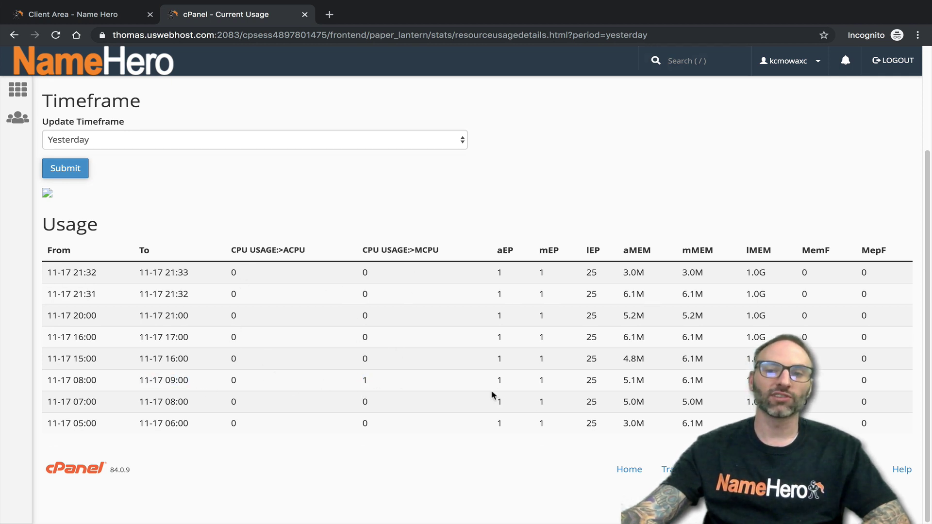
scroll(493, 393, up, 1)
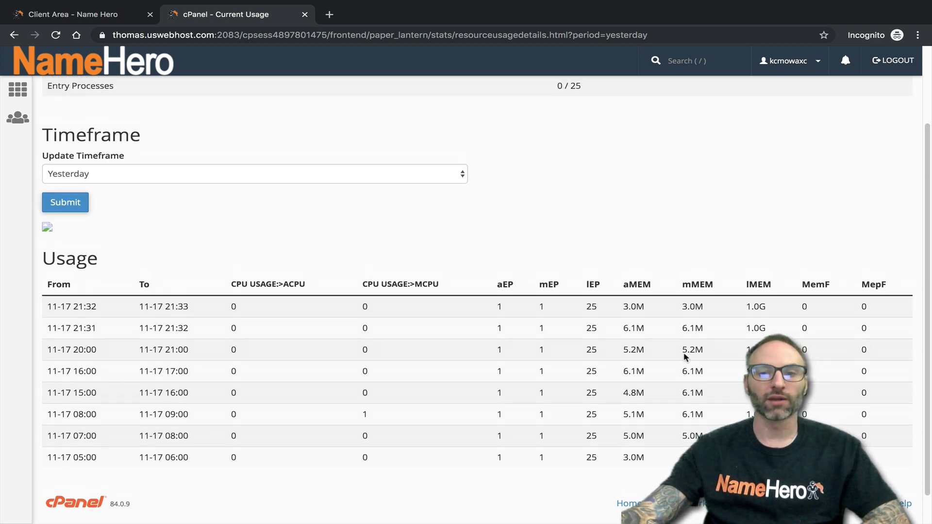
scroll(420, 360, up, 2)
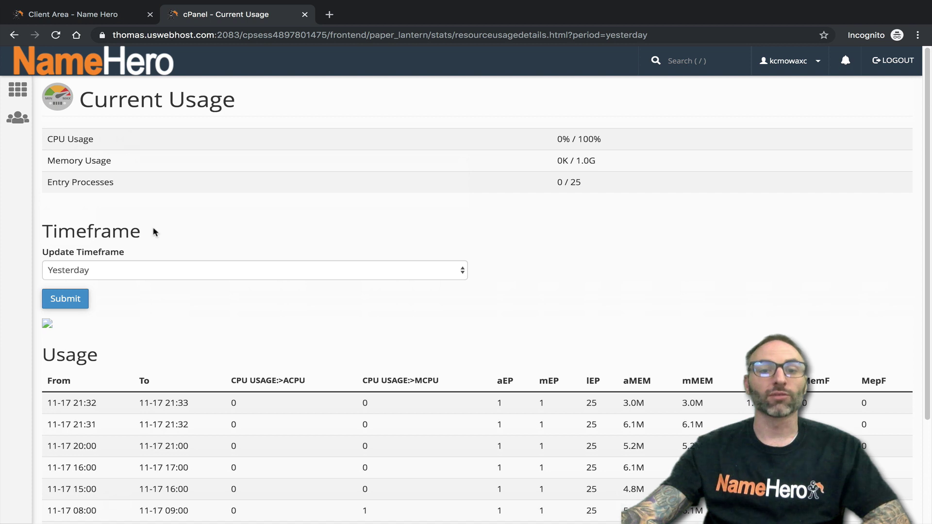
- Go back through the earlier views to the CPU and Concurrent Connection Usage overview
click(14, 35)
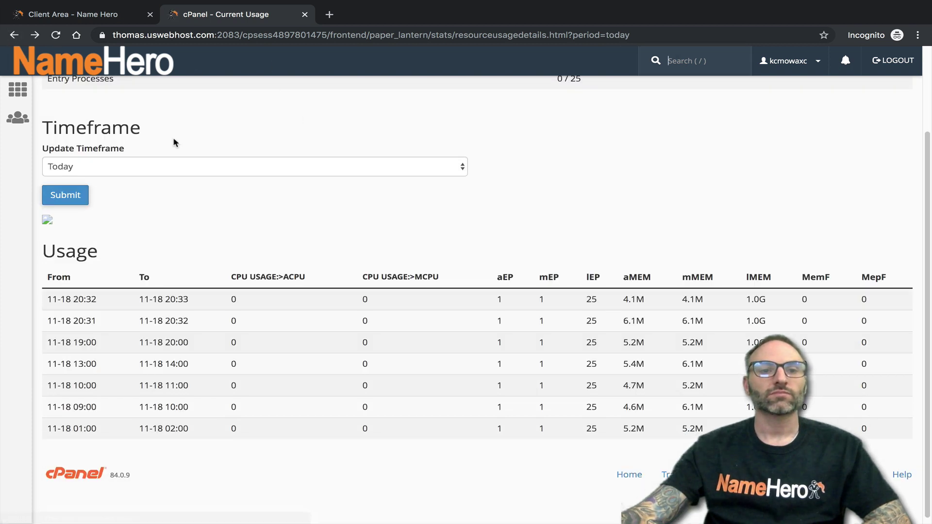
scroll(131, 160, up, 2)
click(14, 35)
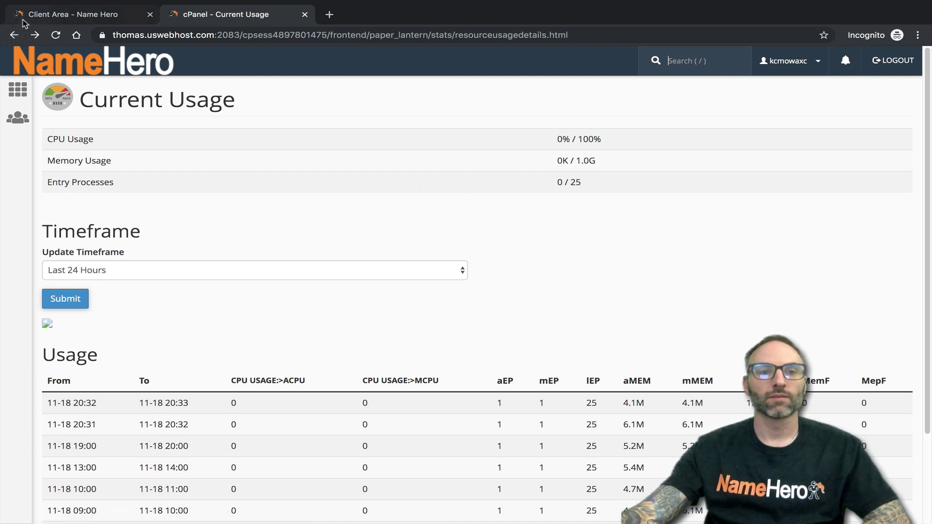
click(55, 35)
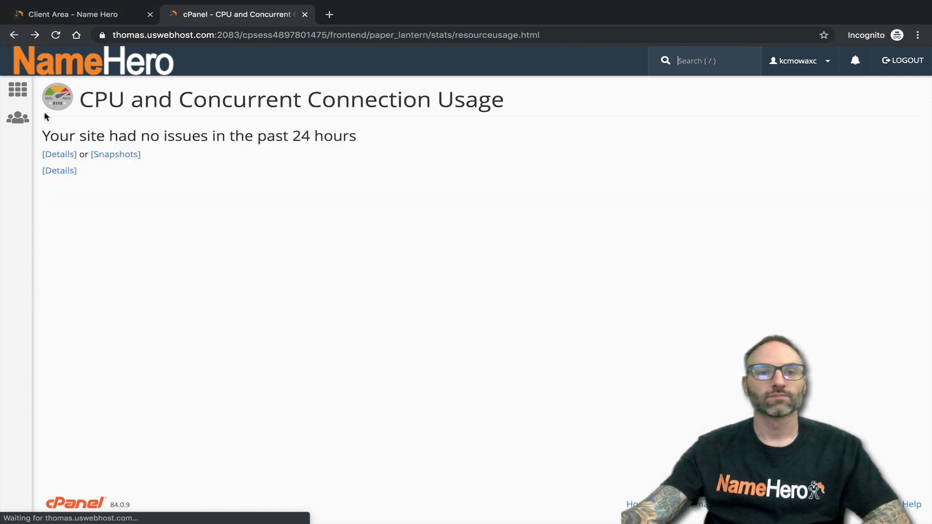
- Open the Snapshots page, showing the November 2019 calendar with no snapshot data
click(116, 155)
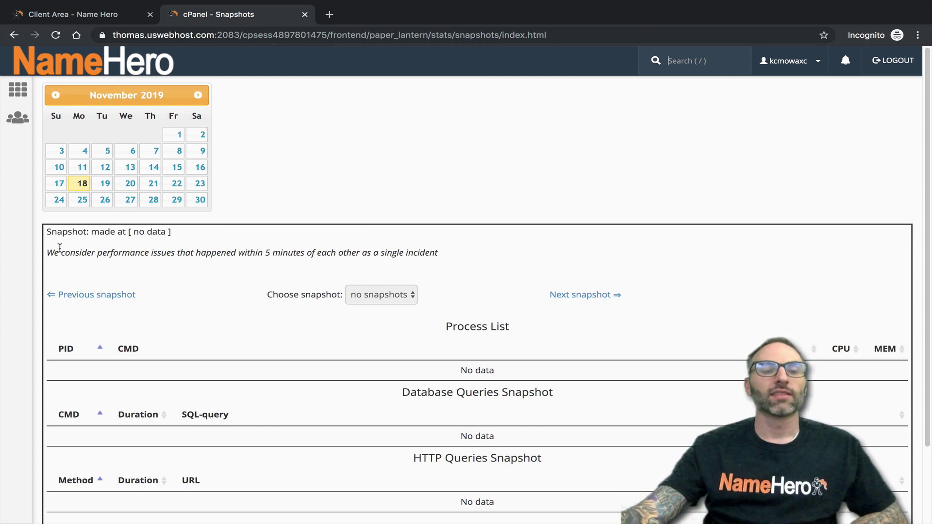
- Read the 5-minute incident grouping note and check November 17 and 8 for snapshots
drag(45, 253, 439, 254)
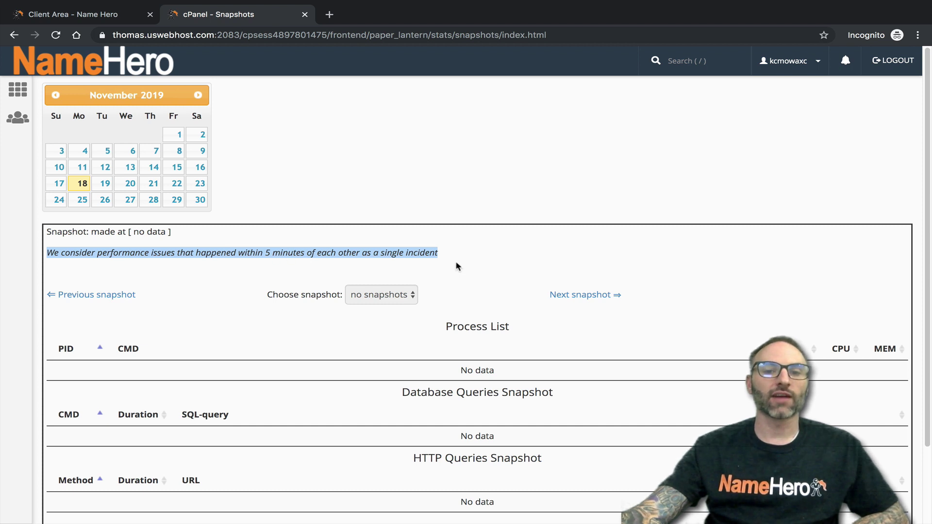
drag(438, 252, 60, 249)
click(56, 250)
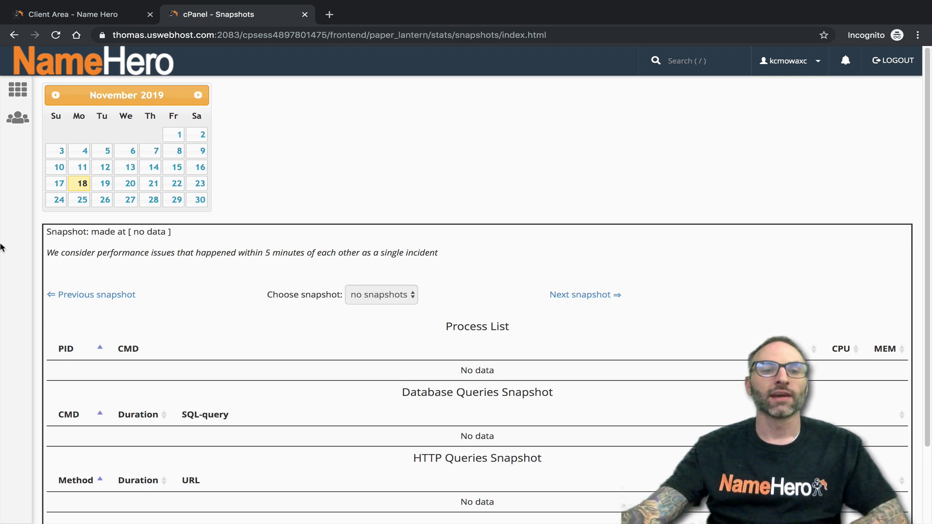
click(60, 185)
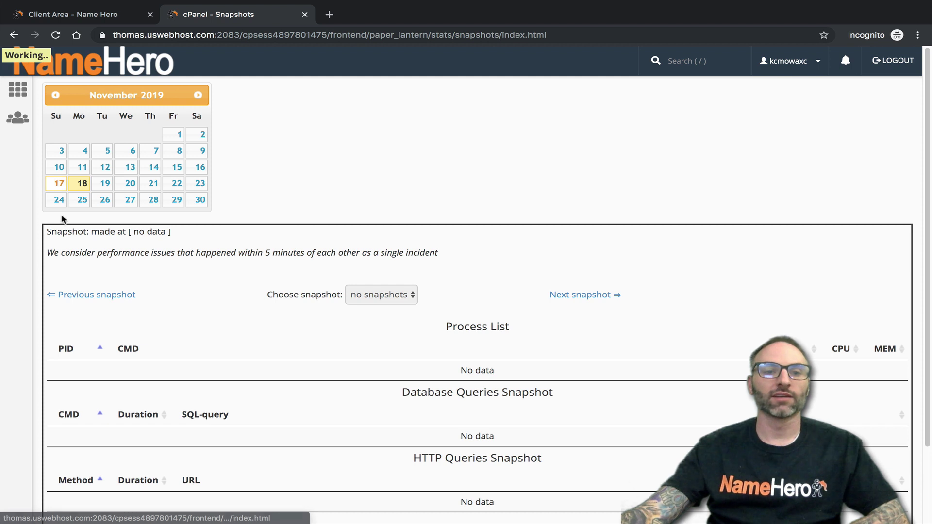
click(179, 152)
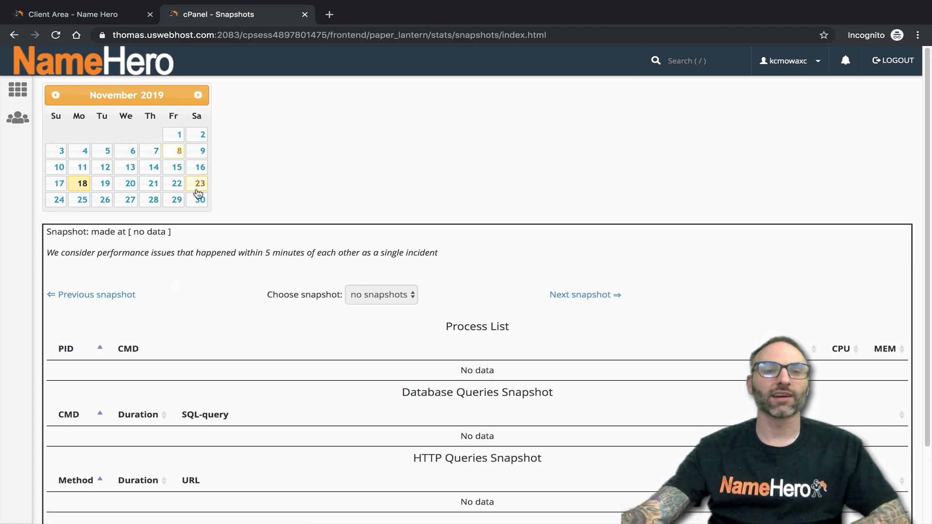
- Browse back to June 2019 and check June 5, then check September 17
click(56, 95)
click(55, 95)
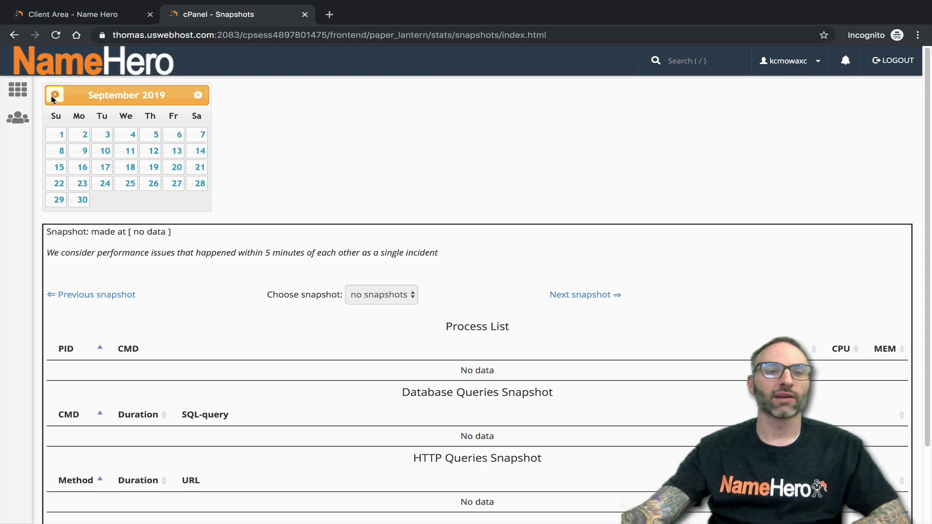
click(55, 95)
click(56, 95)
click(55, 95)
click(128, 151)
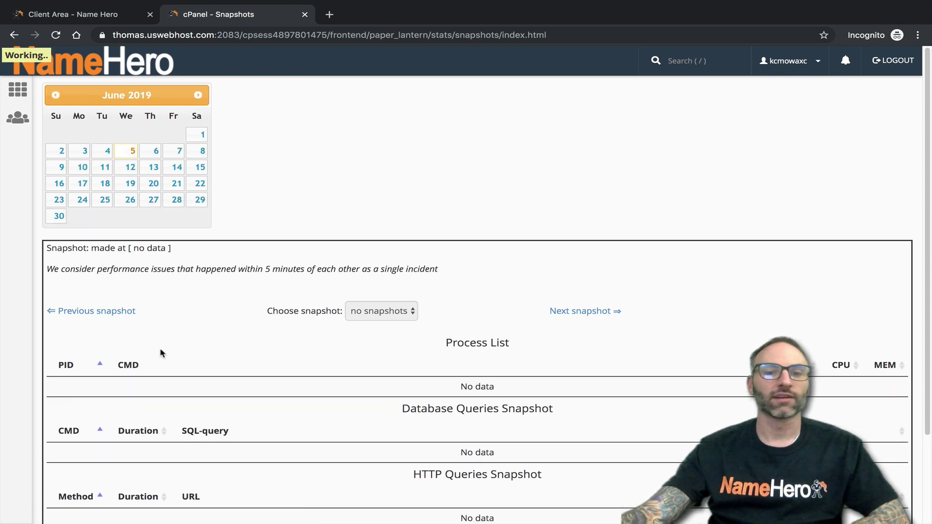
scroll(233, 235, down, 2)
scroll(156, 149, up, 2)
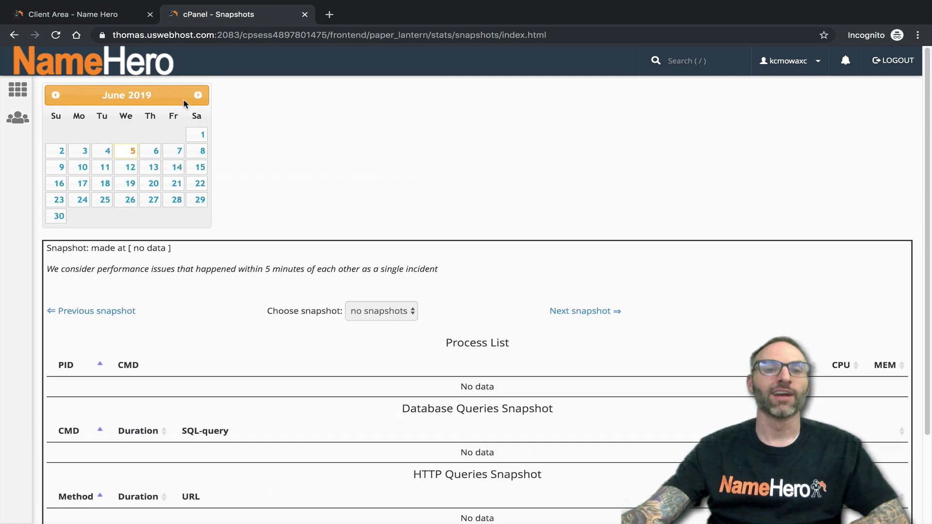
click(199, 96)
click(198, 95)
click(198, 95)
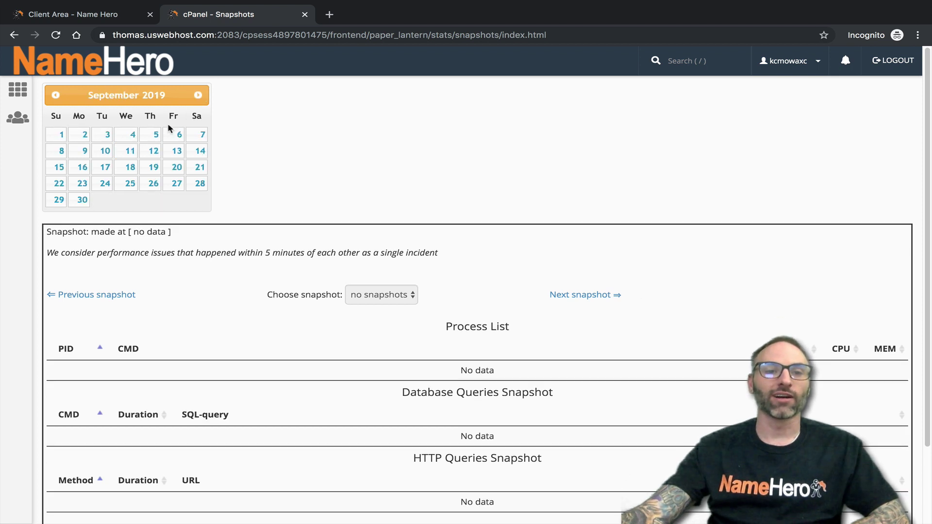
click(104, 168)
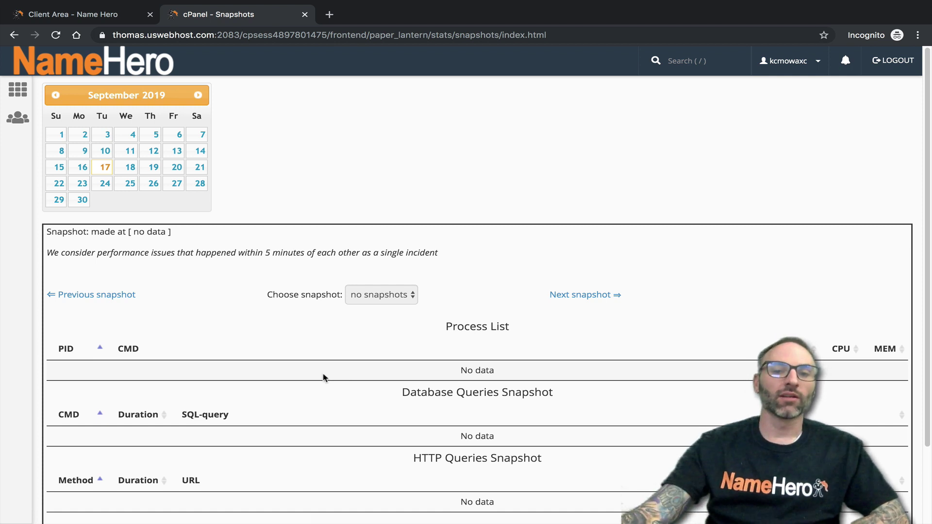
scroll(323, 377, down, 2)
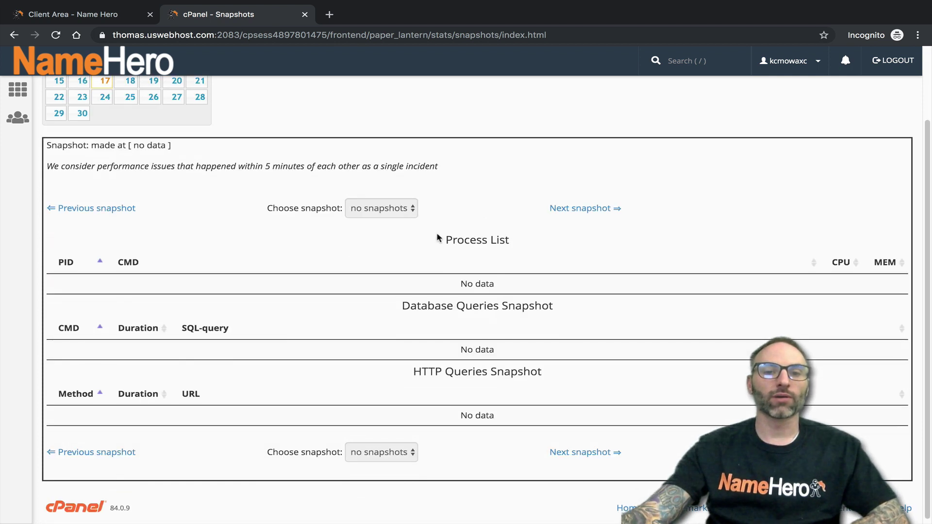
drag(439, 239, 512, 244)
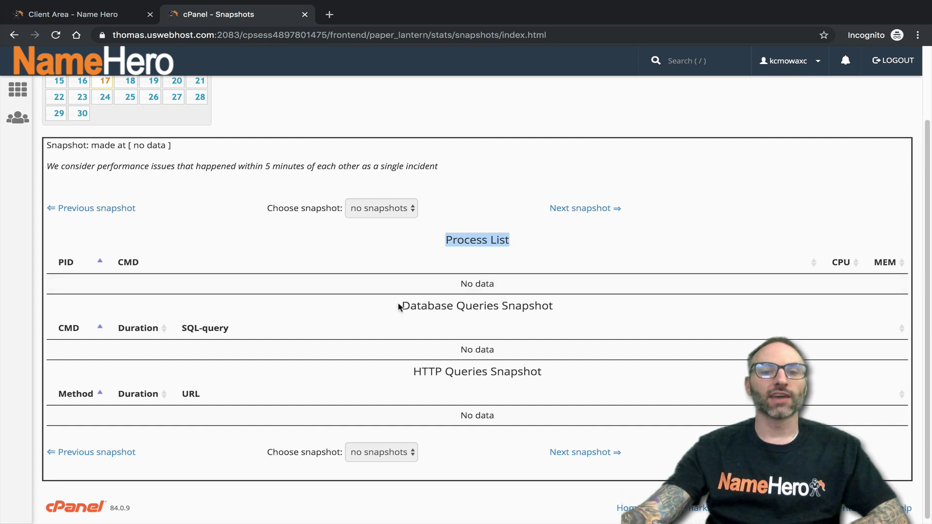
drag(400, 306, 557, 310)
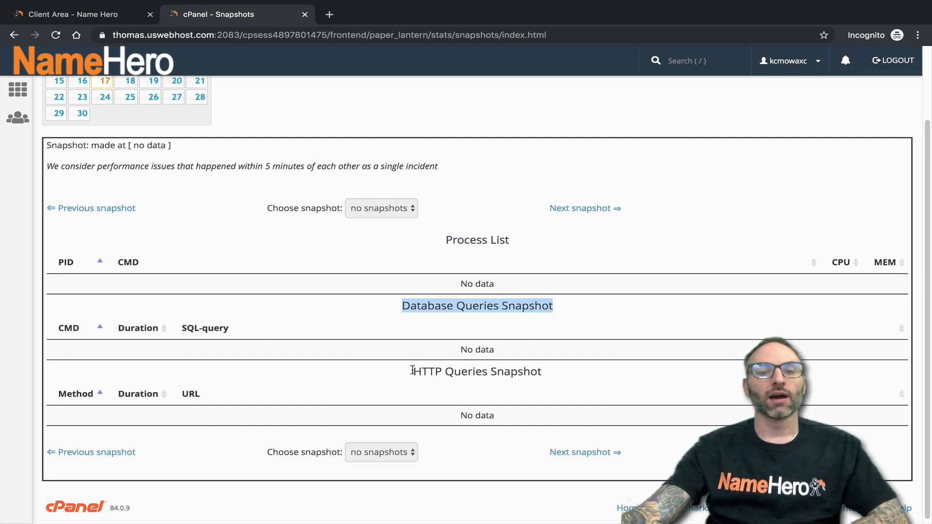
drag(413, 370, 567, 374)
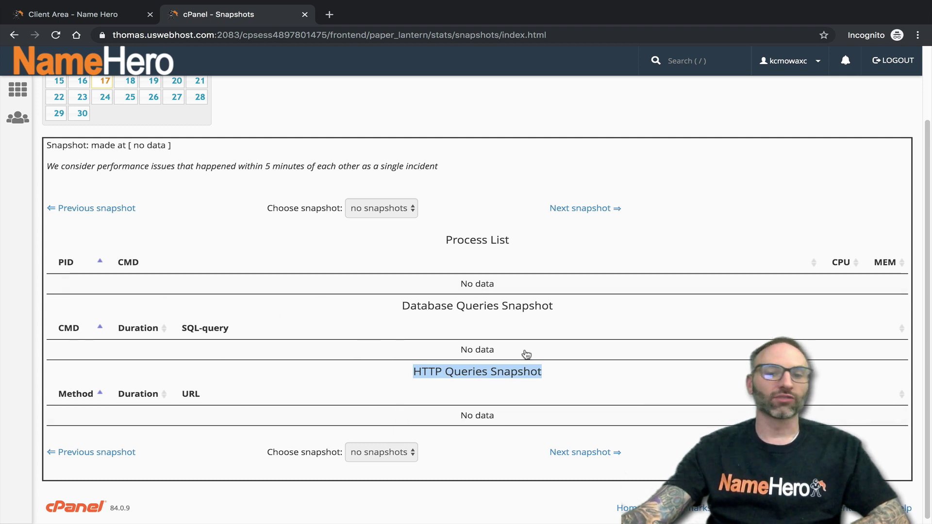
click(339, 307)
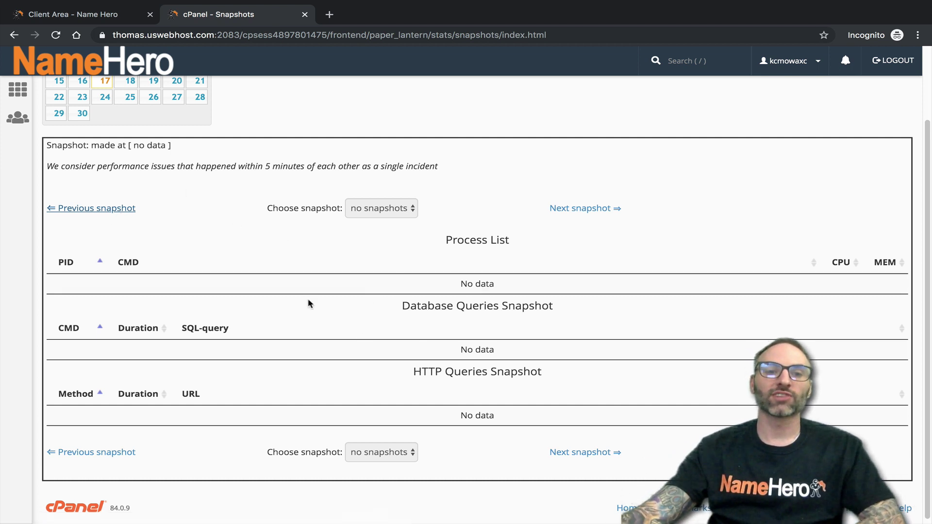
scroll(263, 245, up, 2)
scroll(289, 248, up, 1)
scroll(358, 264, down, 3)
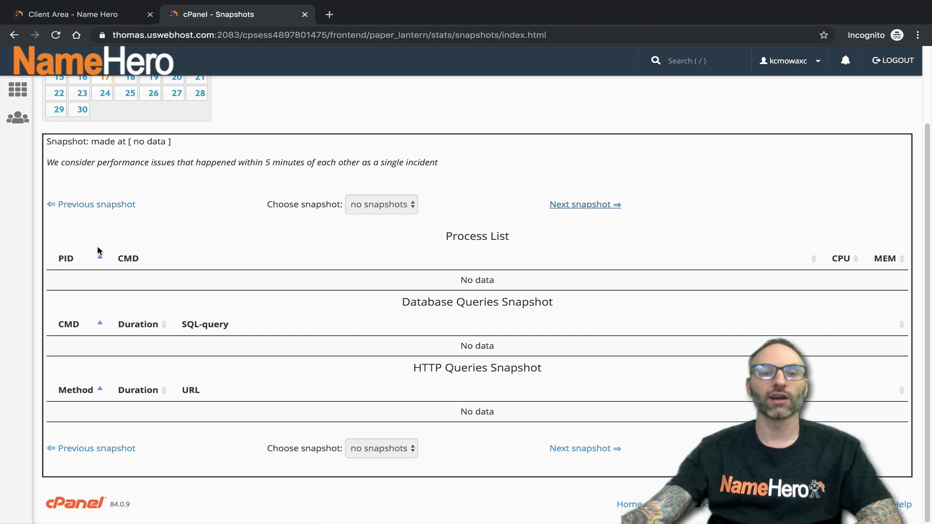
scroll(101, 257, up, 2)
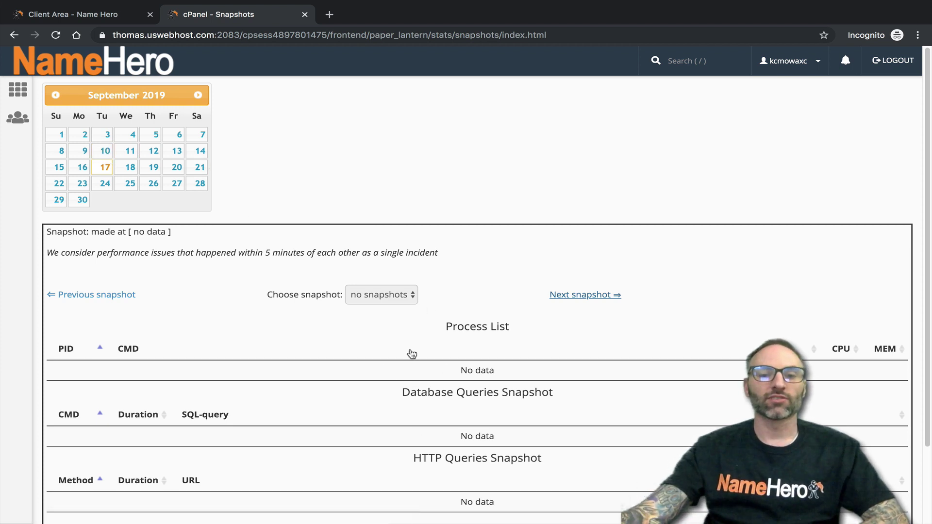
scroll(409, 362, down, 2)
scroll(473, 430, down, 1)
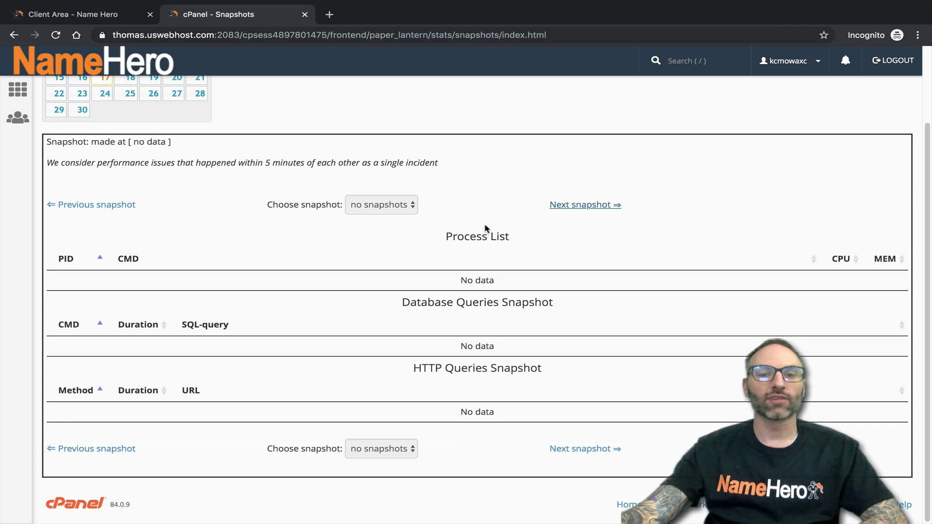
drag(485, 233, 410, 228)
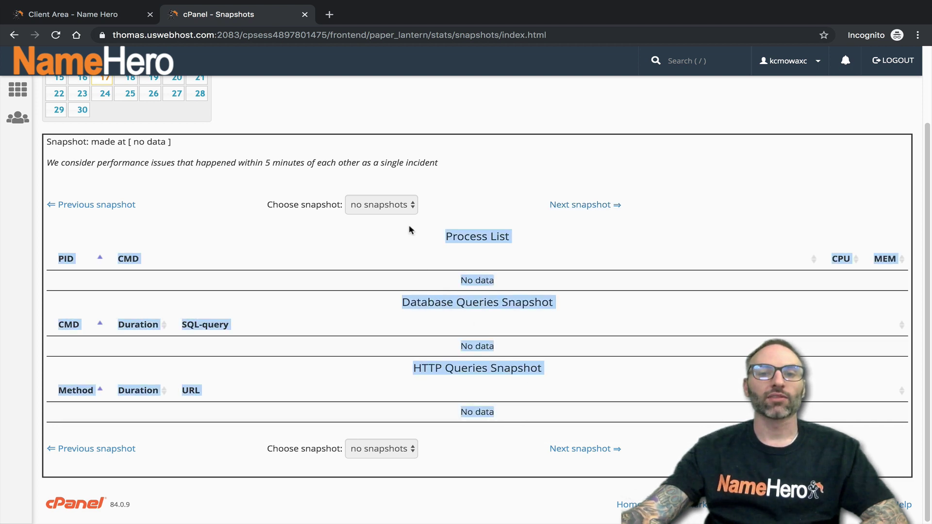
drag(346, 246, 452, 460)
scroll(451, 460, up, 2)
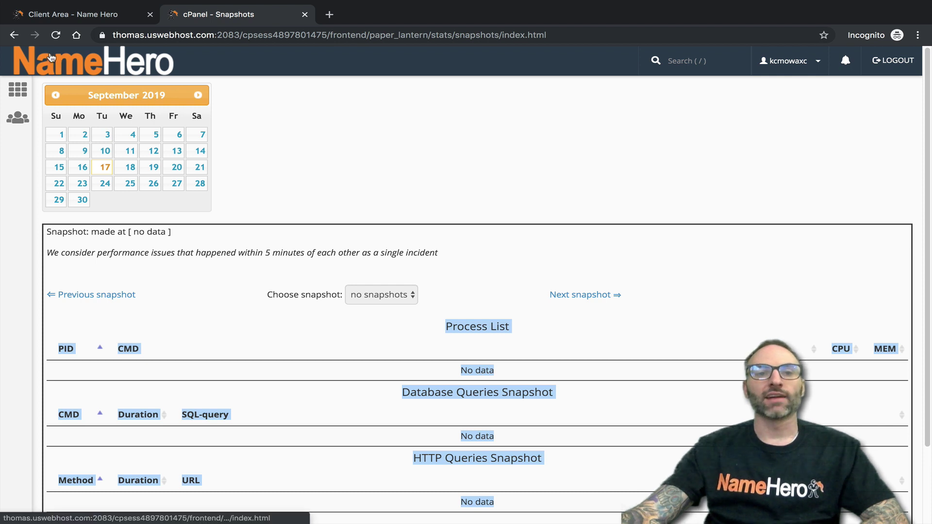
scroll(366, 267, down, 2)
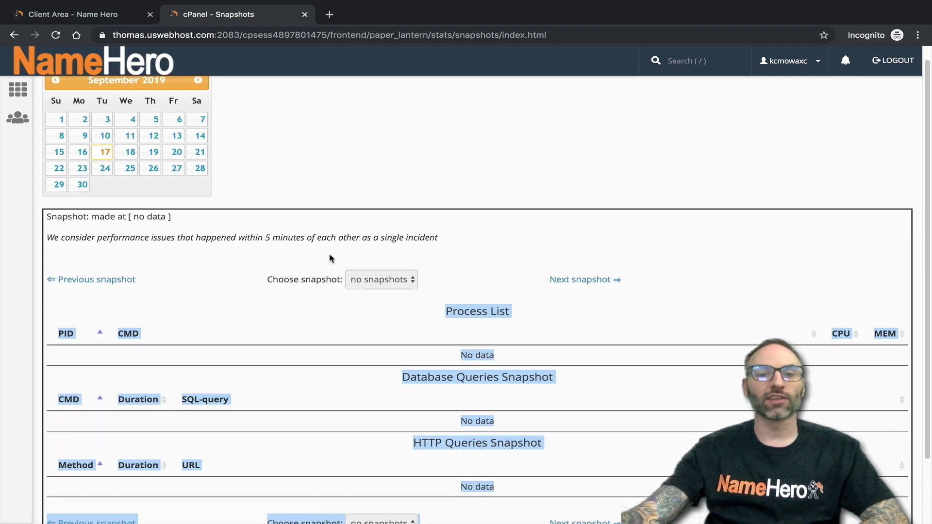
click(329, 282)
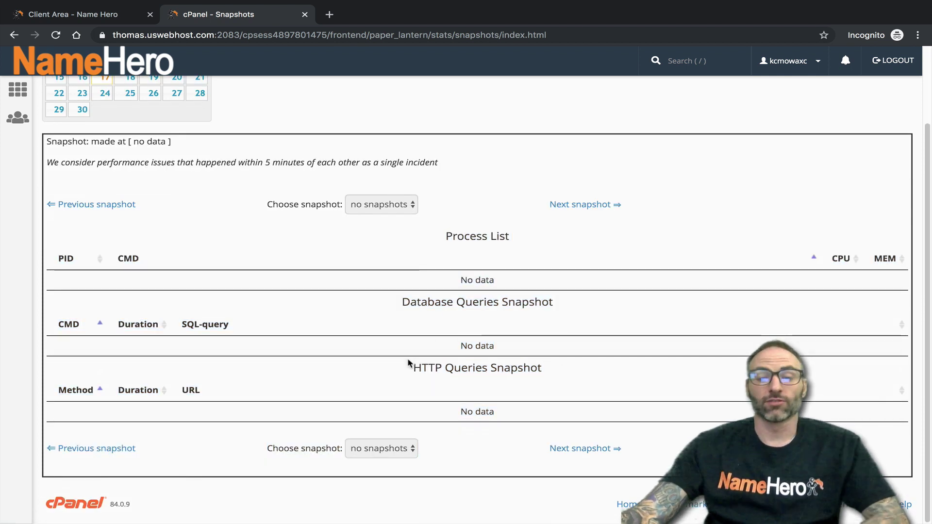
scroll(461, 305, up, 2)
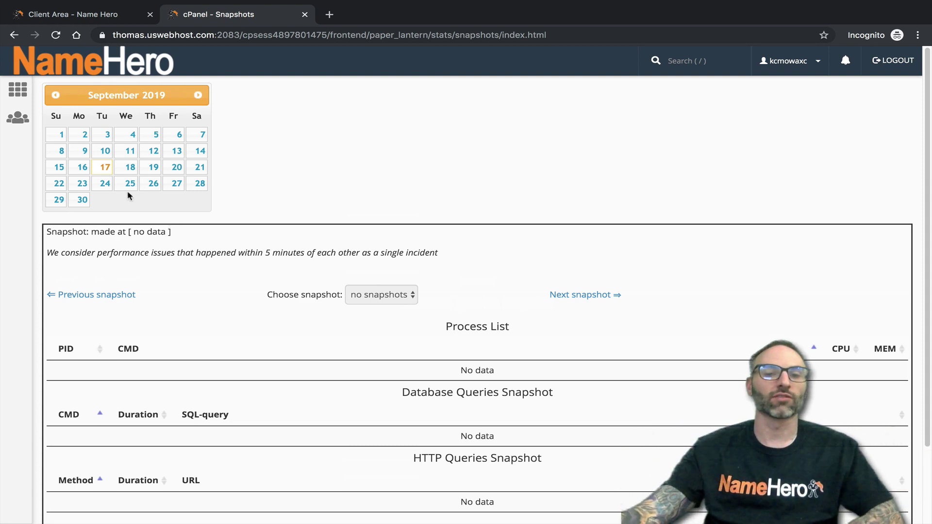
scroll(162, 246, down, 1)
scroll(162, 262, up, 1)
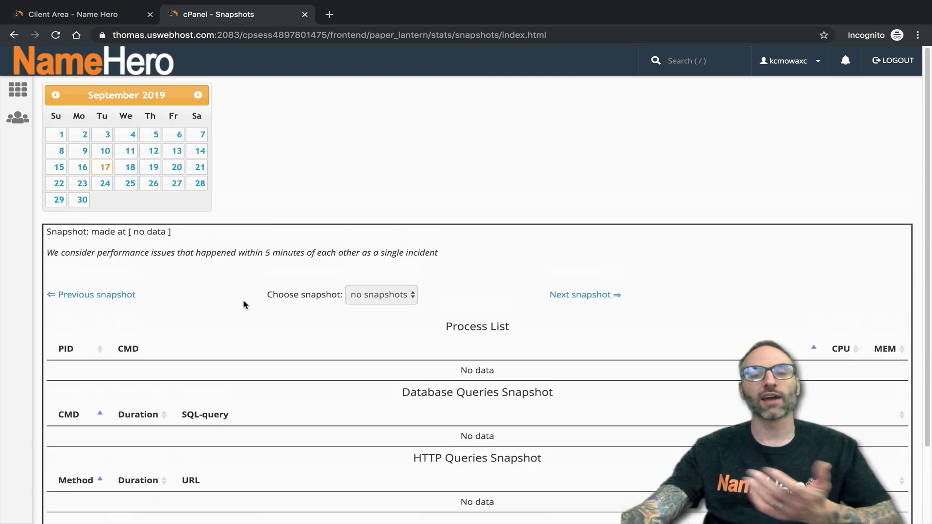
scroll(252, 304, down, 2)
scroll(264, 334, up, 2)
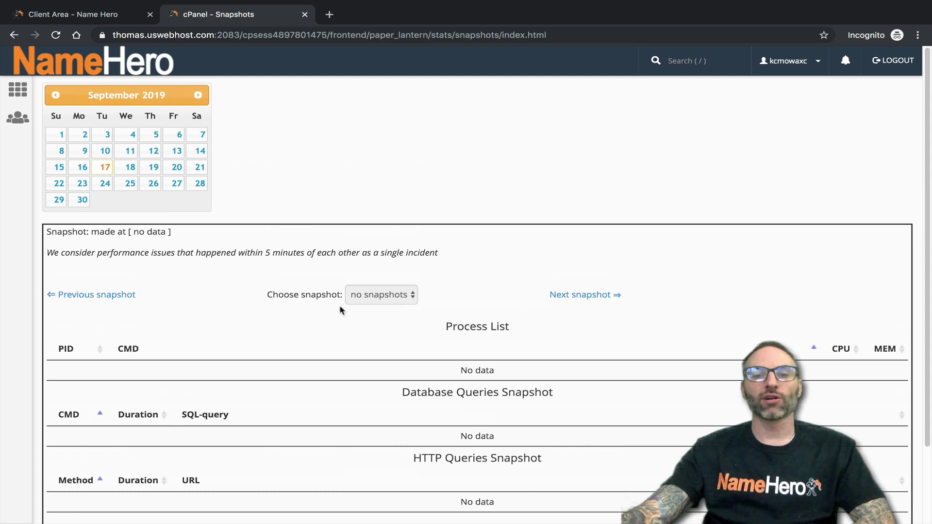
scroll(335, 305, down, 2)
scroll(442, 339, up, 2)
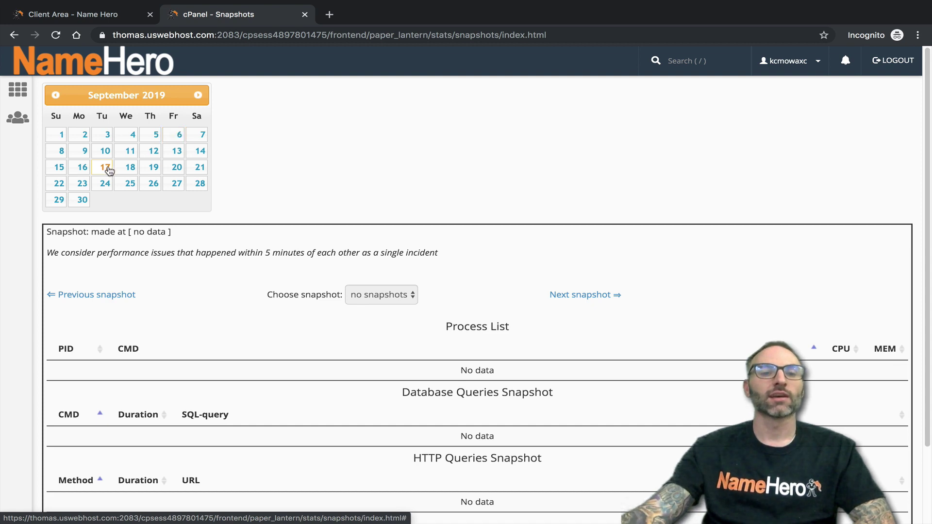
scroll(139, 291, down, 2)
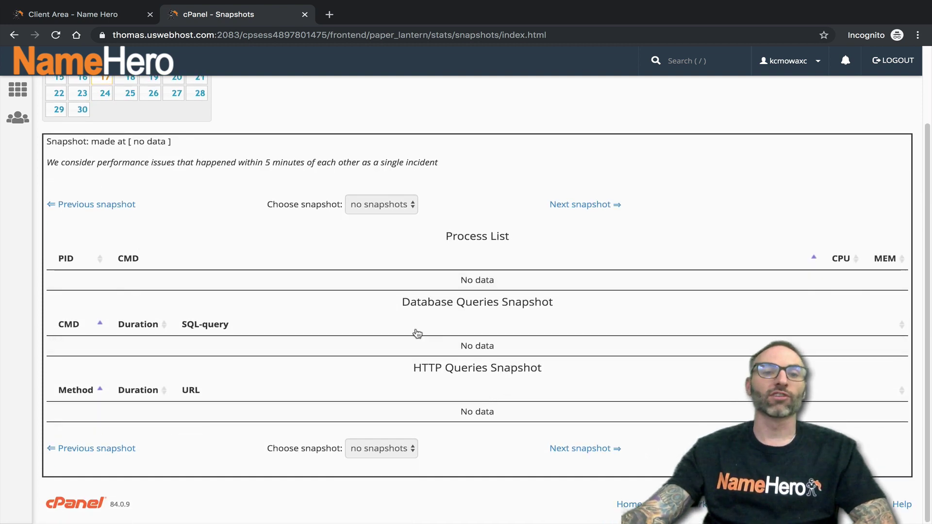
scroll(418, 334, up, 2)
scroll(248, 219, down, 2)
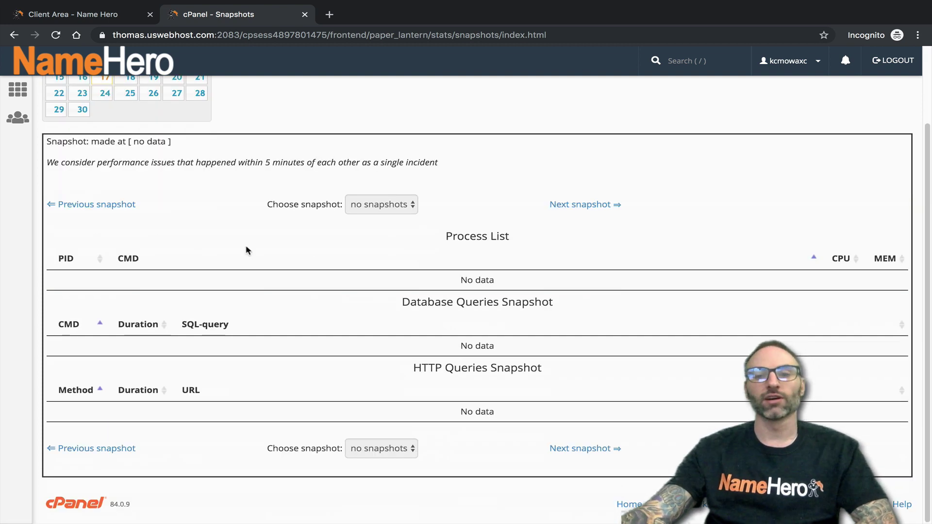
scroll(180, 311, up, 2)
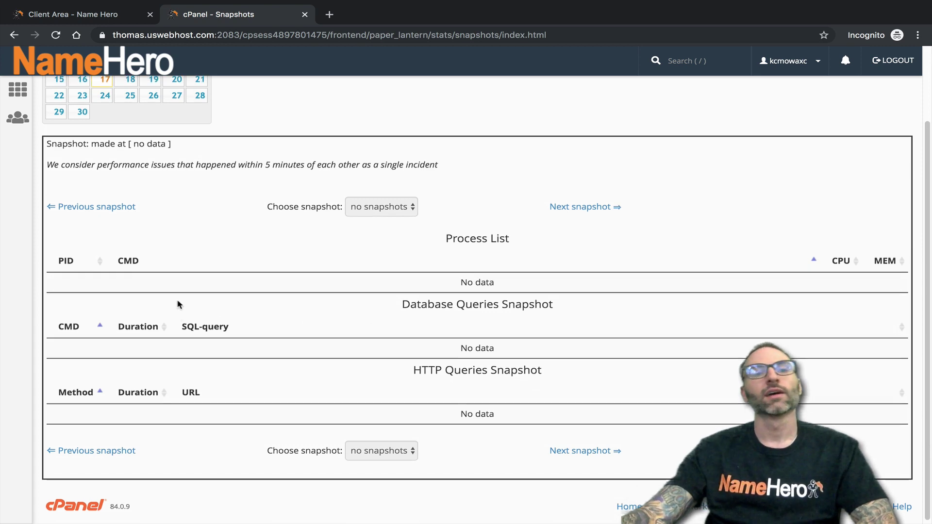
- Return to the cPanel home via the NameHero logo and scroll down to Metrics
click(96, 73)
scroll(651, 296, down, 3)
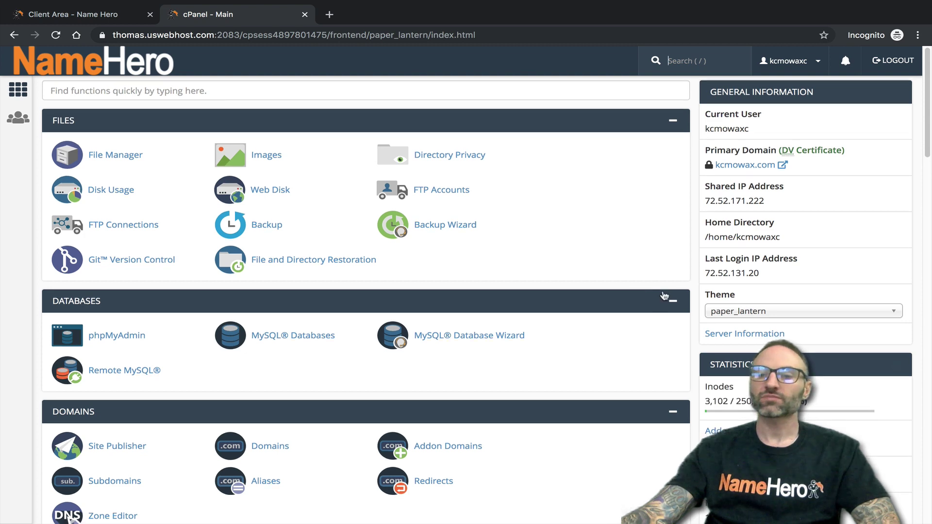
scroll(659, 298, up, 3)
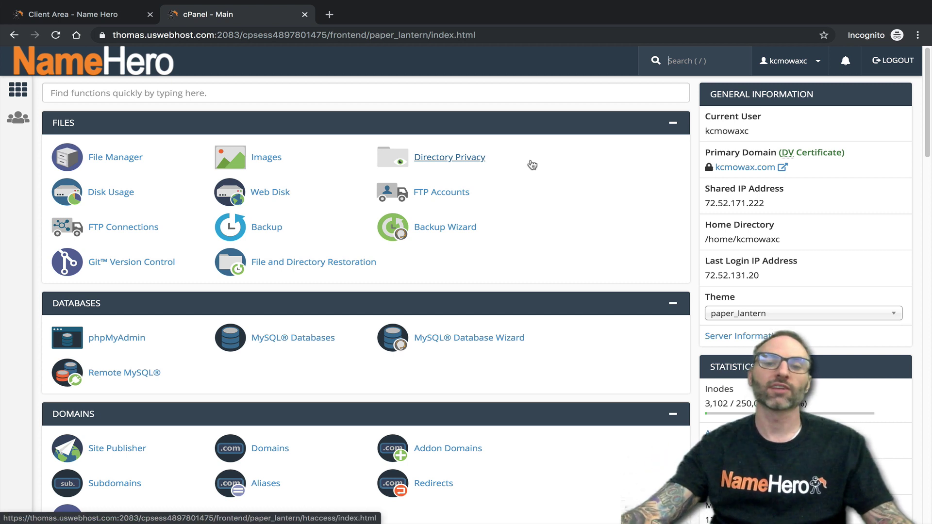
scroll(714, 311, down, 3)
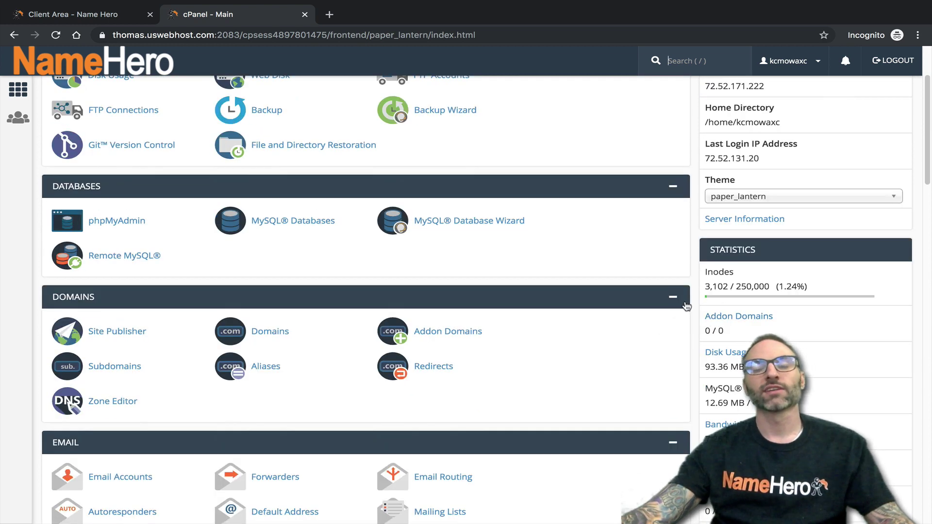
scroll(685, 305, down, 3)
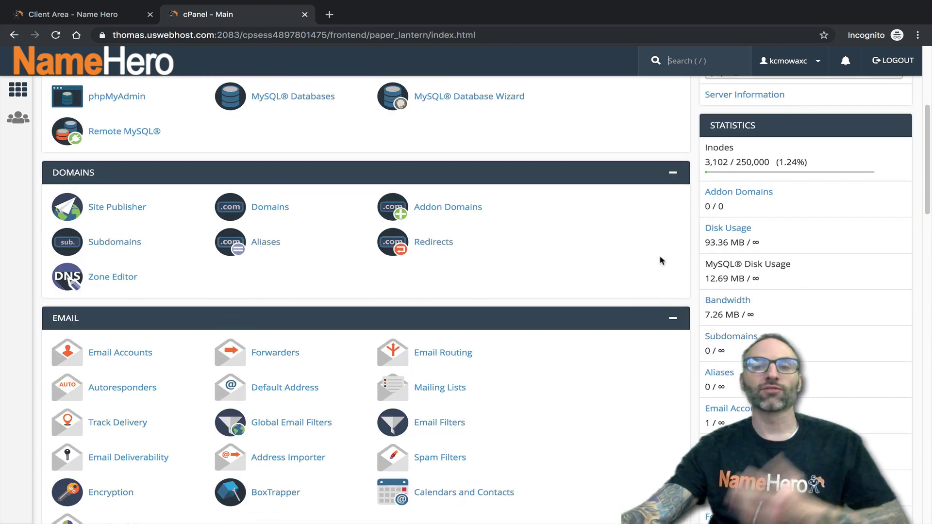
scroll(665, 254, down, 2)
scroll(668, 252, up, 2)
scroll(650, 266, down, 1)
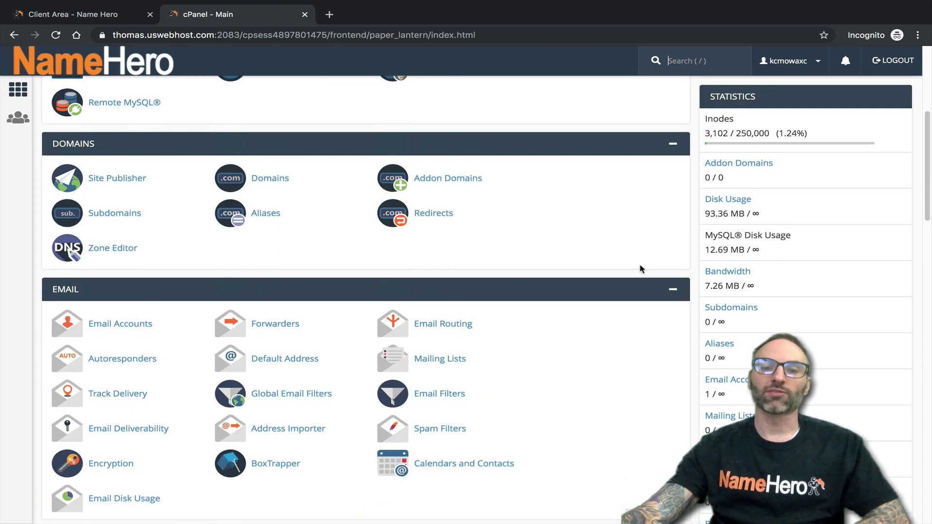
scroll(589, 315, down, 5)
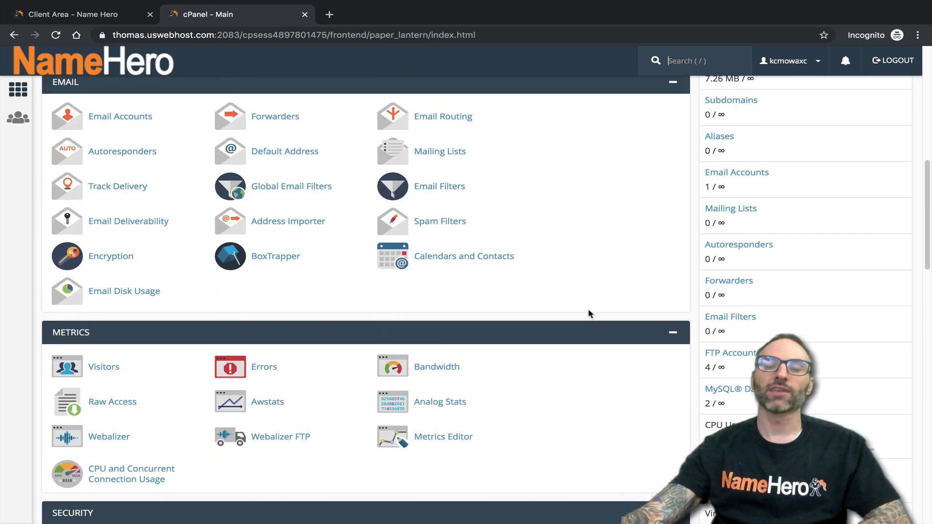
scroll(533, 315, down, 1)
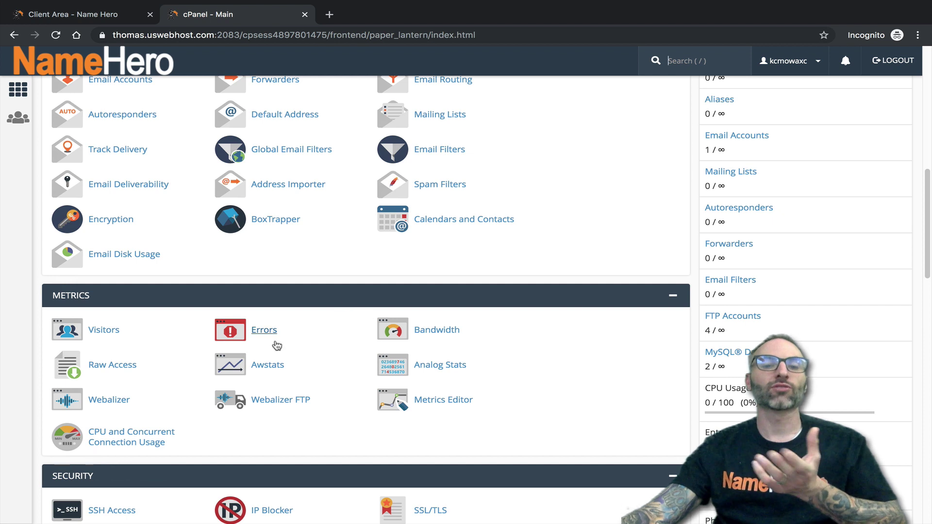
- Open CPU and Concurrent Connection Usage from Metrics and highlight the no-issues message
click(144, 431)
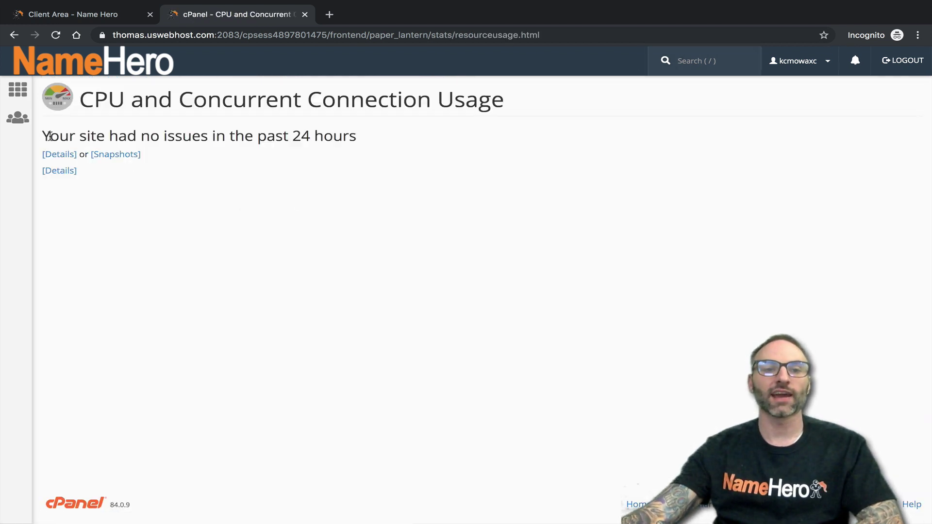
drag(49, 136, 343, 133)
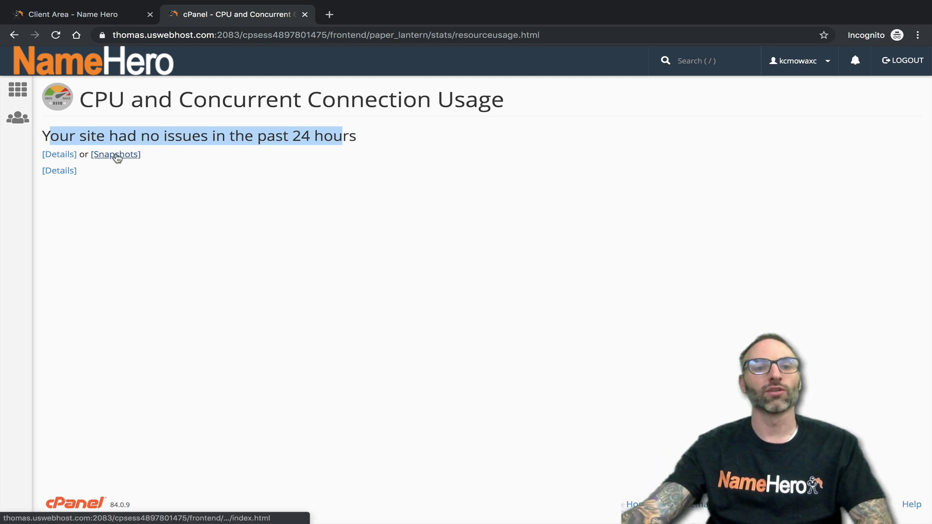
- Open the 18 November 2019 Snapshots page and scroll through its empty tables
click(116, 156)
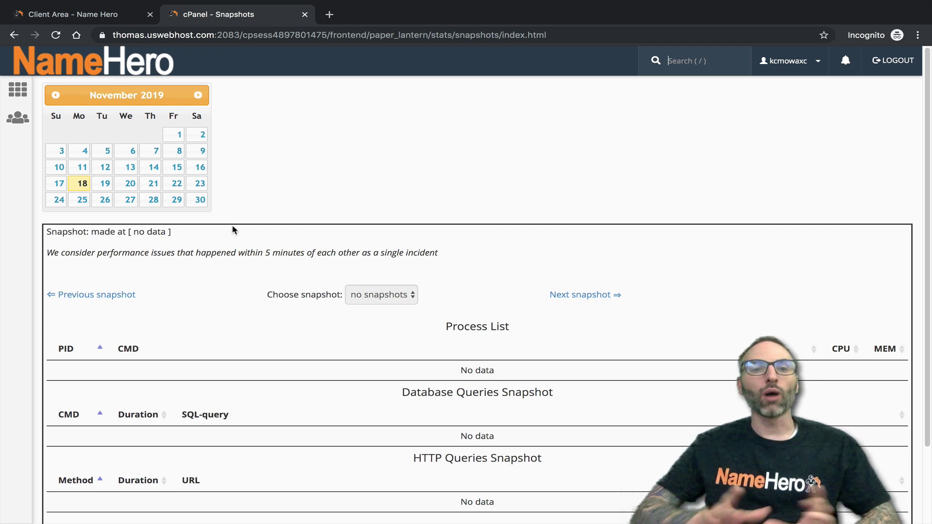
key(/)
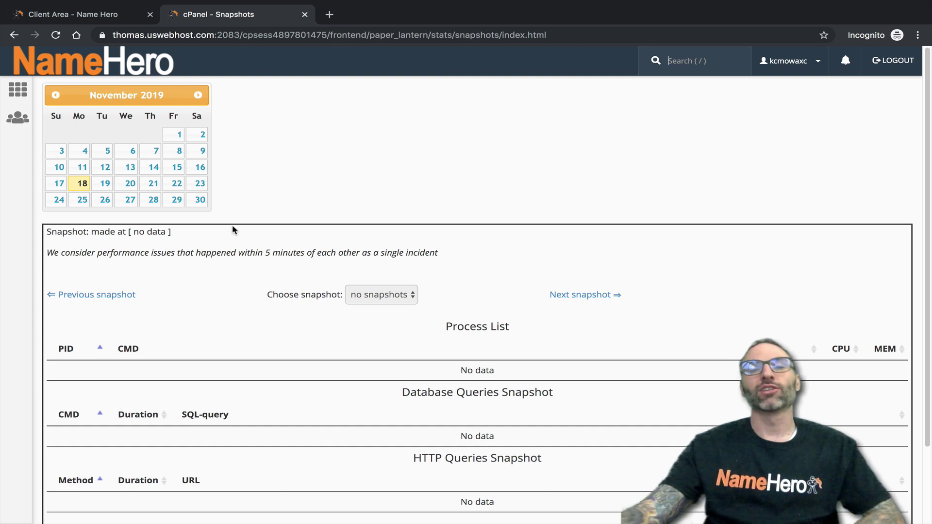
scroll(291, 173, down, 2)
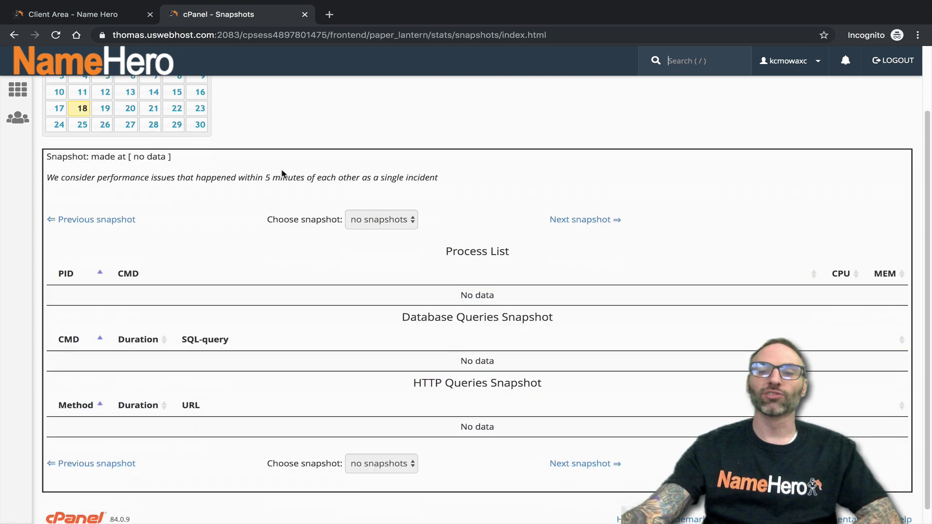
scroll(282, 174, up, 2)
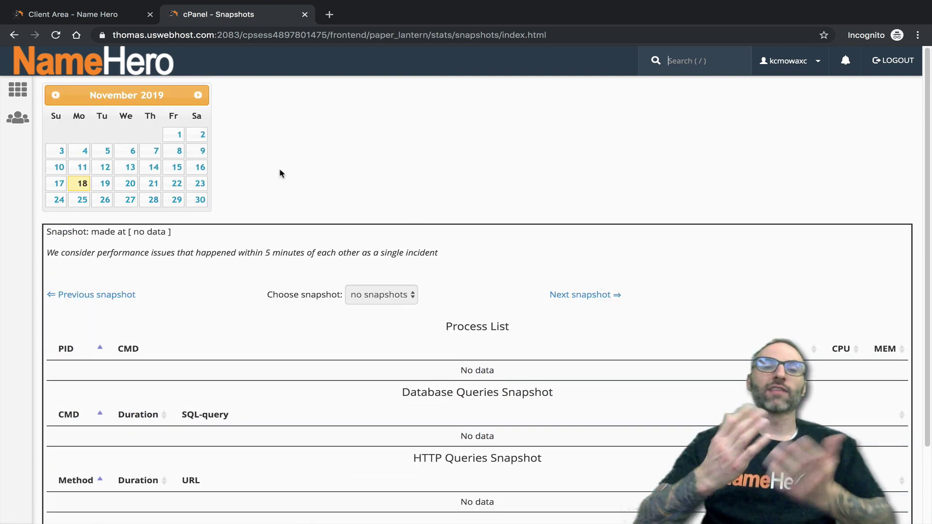